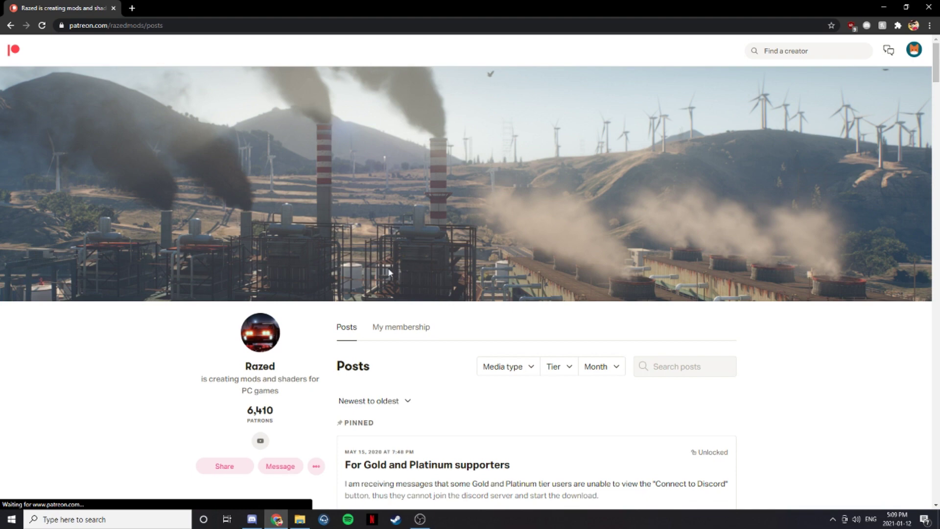
# Scroll Razed's Patreon page and highlight the creator's description text
pyautogui.scroll(-4, 415, 308)
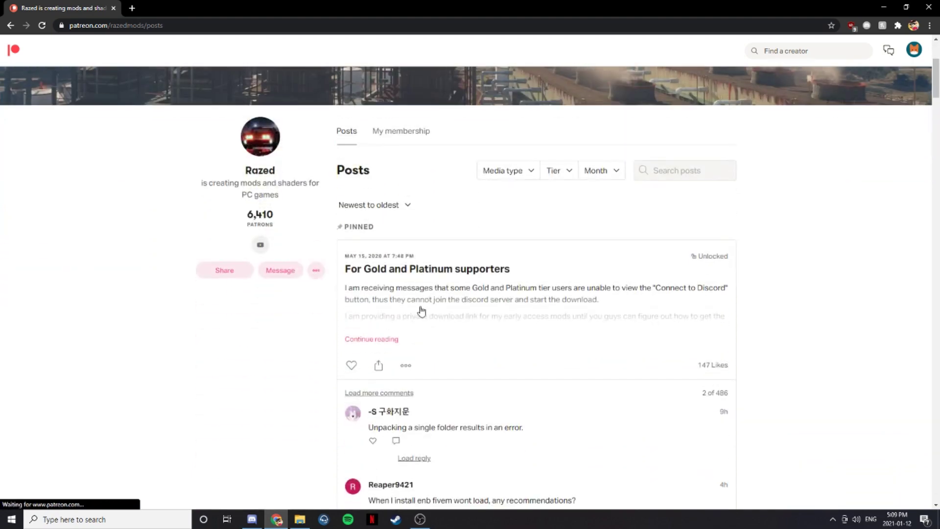
pyautogui.scroll(4, 420, 308)
pyautogui.moveTo(194, 374); pyautogui.dragTo(319, 377)
pyautogui.click(319, 377)
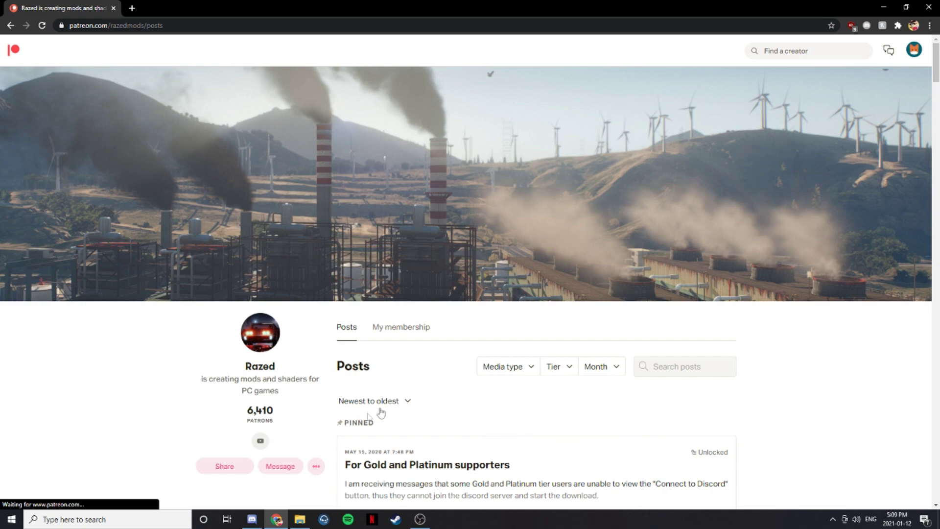
# Open the pinned Gold and Platinum supporters post and scroll back to the top
pyautogui.scroll(-6, 394, 425)
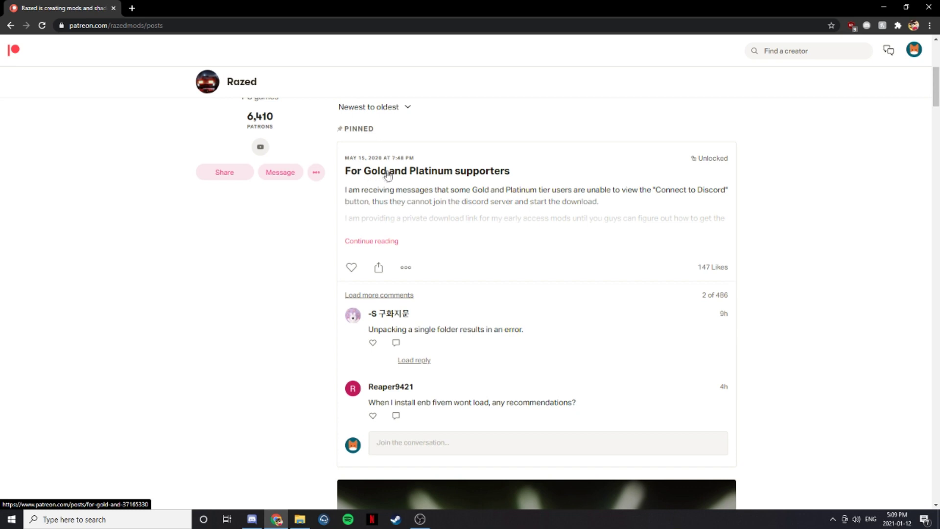
pyautogui.click(403, 172)
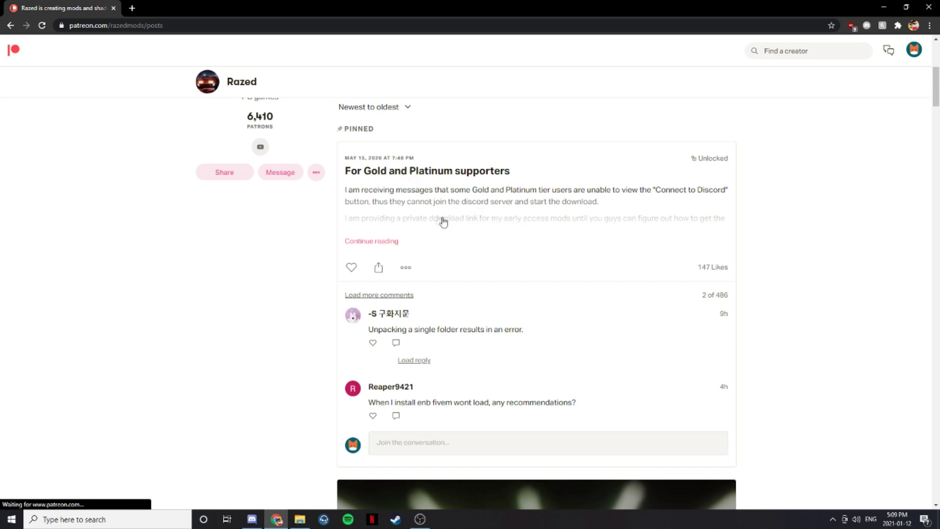
pyautogui.scroll(2, 507, 246)
pyautogui.scroll(2, 506, 246)
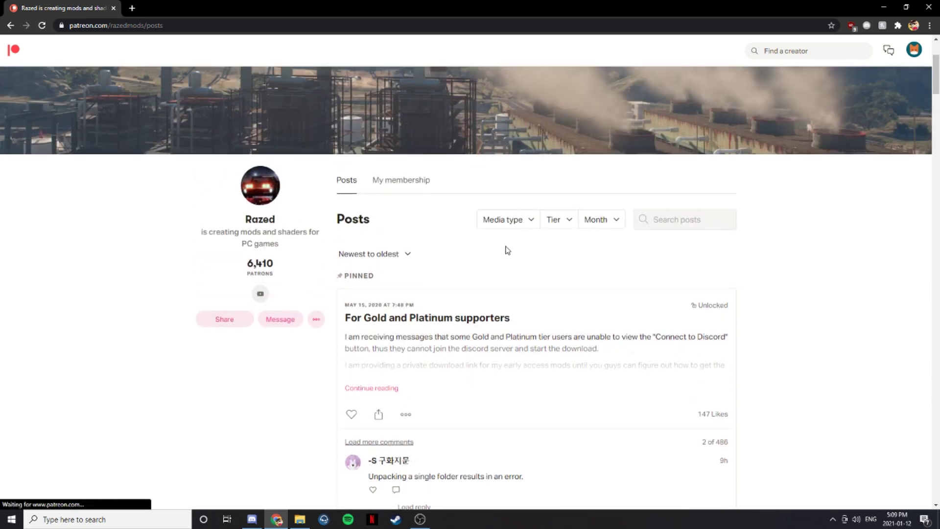
pyautogui.scroll(2, 507, 249)
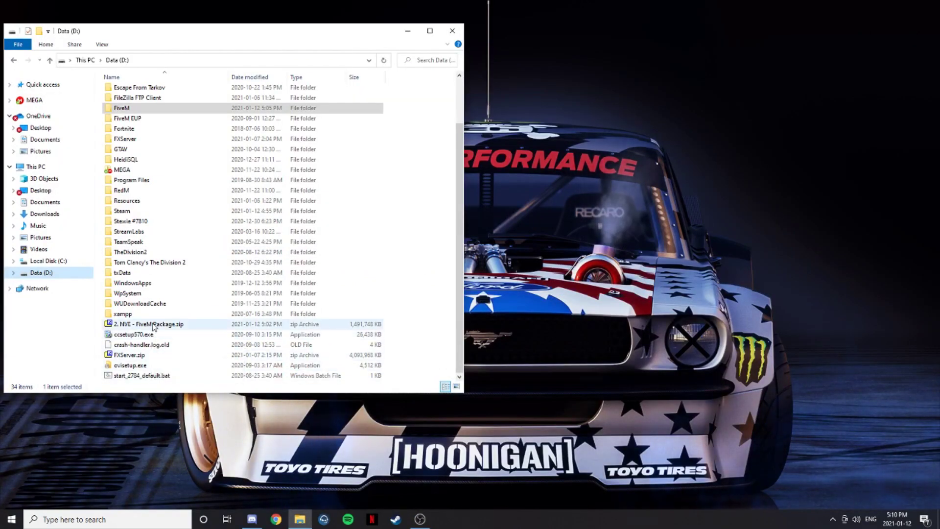
# Open 2. NVE - FiveM Package.zip from Data (D:) in 7-Zip
pyautogui.click(128, 324)
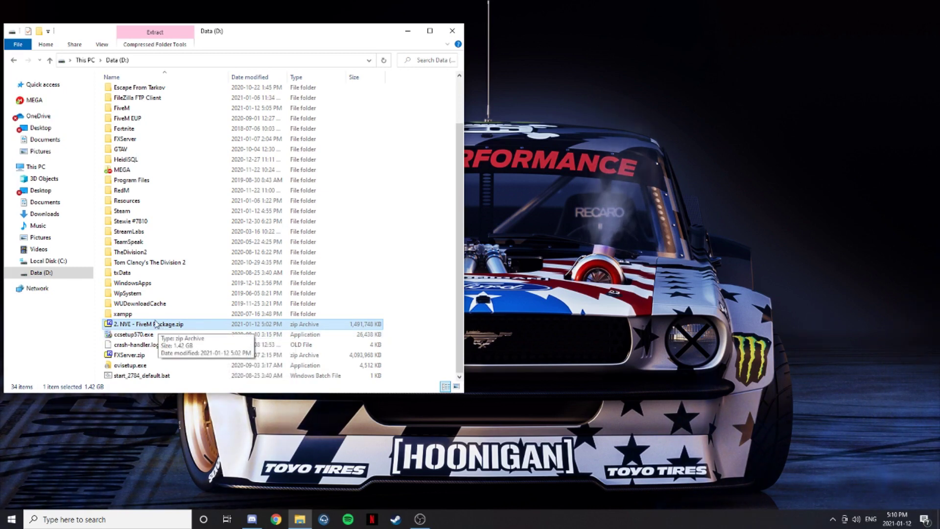
pyautogui.doubleClick(184, 326)
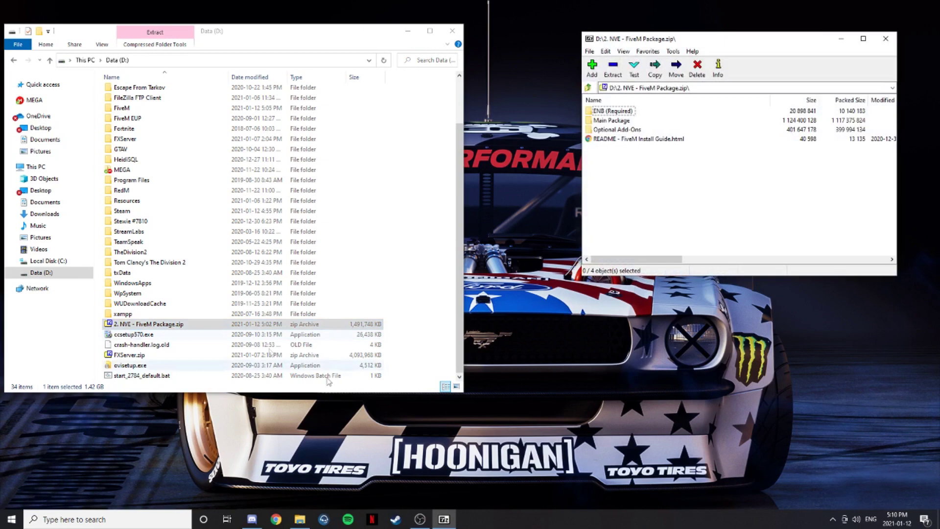
# Extract ENB (Required), Main Package, Optional Add-Ons and the README to D:\
pyautogui.click(613, 69)
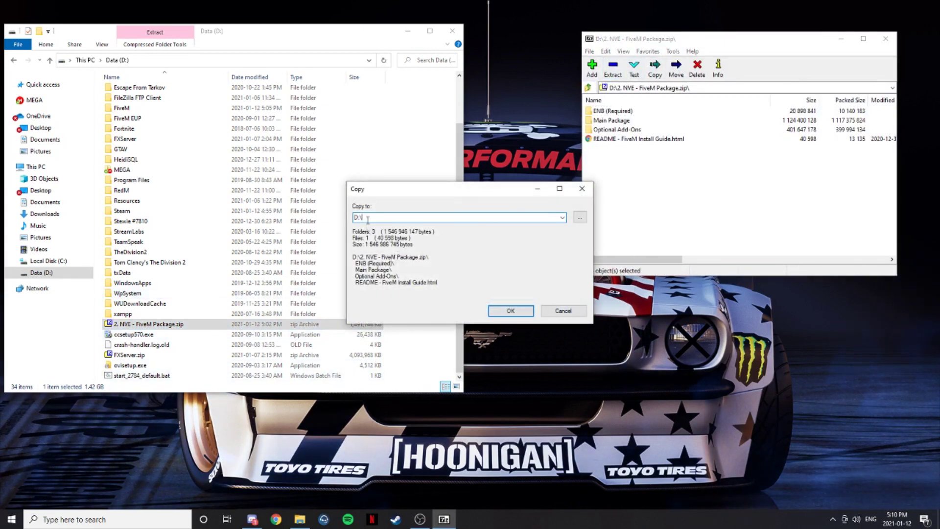
pyautogui.click(505, 311)
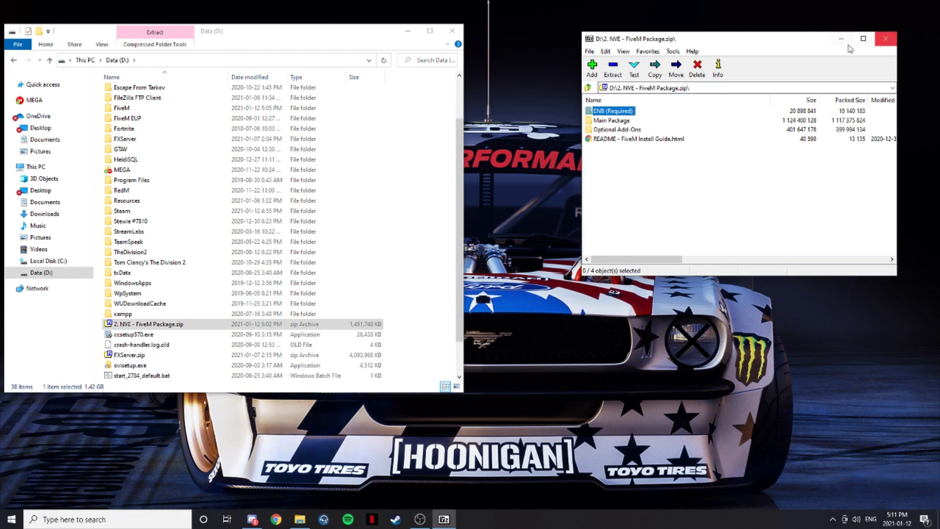
pyautogui.scroll(-2, 169, 338)
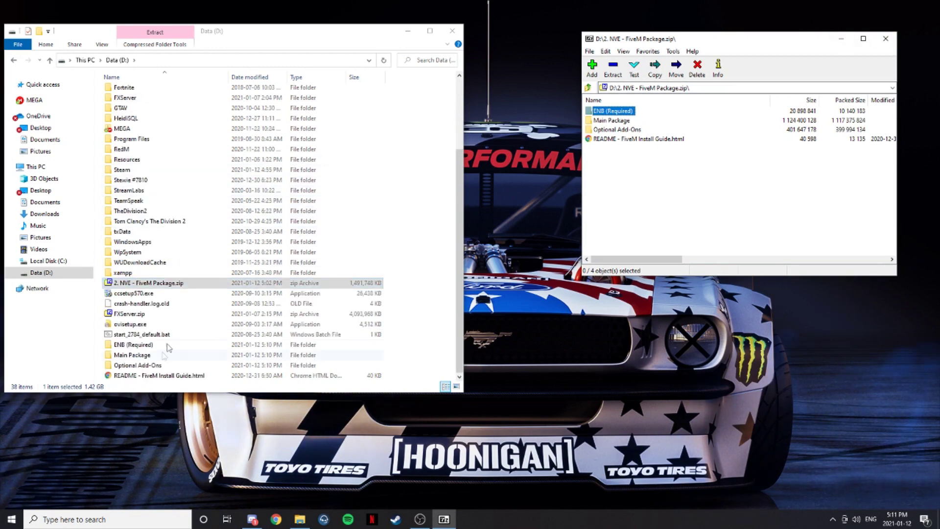
# Close 7-Zip and delete the 2. NVE - FiveM Package.zip archive
pyautogui.click(885, 38)
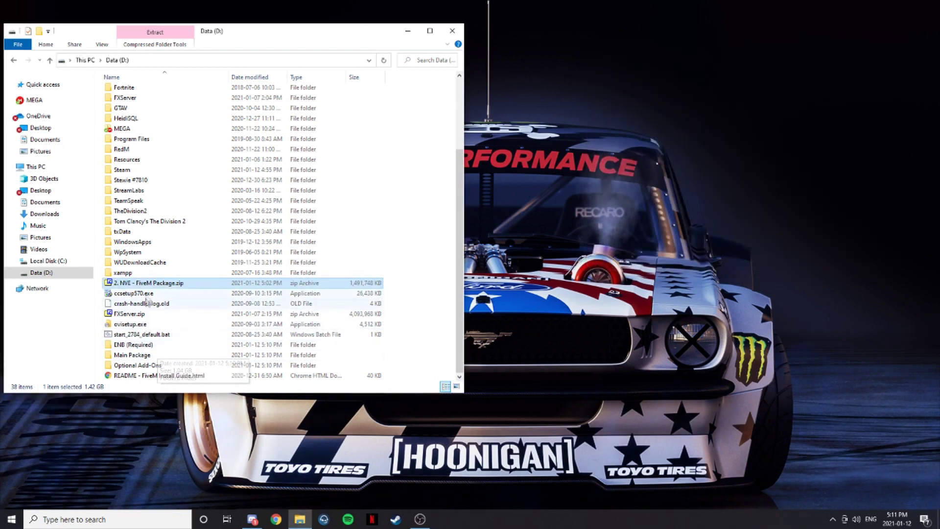
pyautogui.rightClick(158, 284)
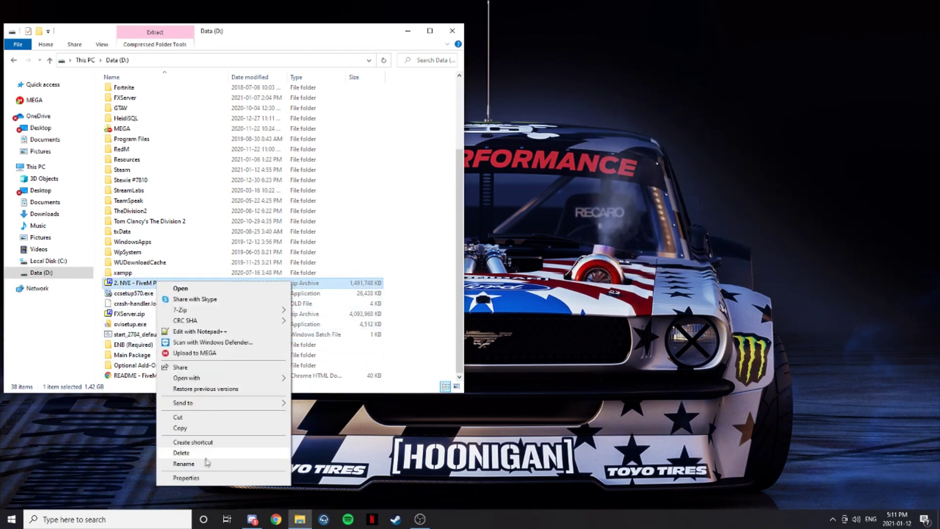
pyautogui.click(177, 454)
pyautogui.click(509, 299)
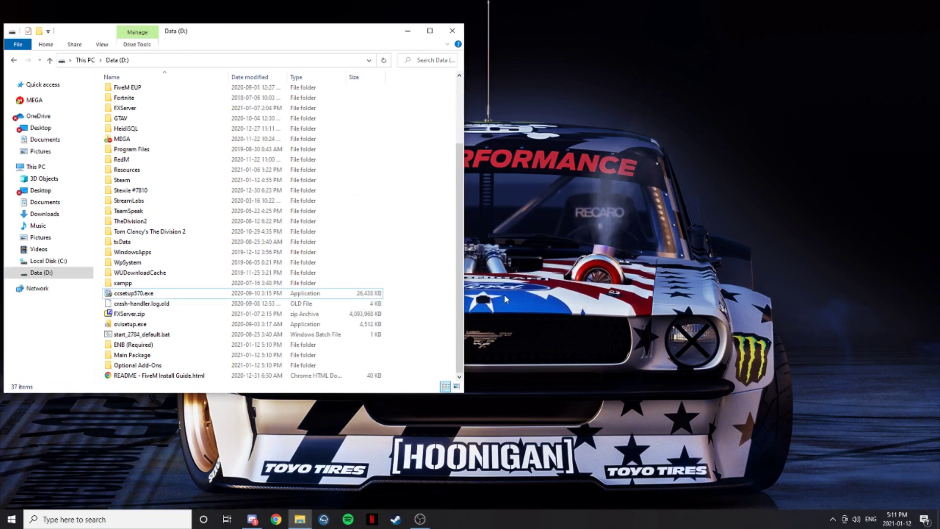
# Delete the ENB (Required) folder and README install guide together
pyautogui.click(137, 344)
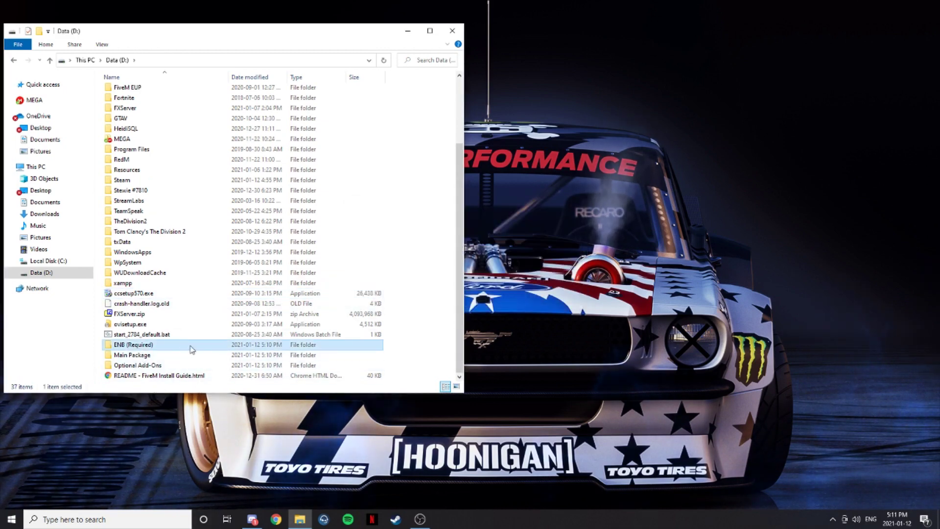
pyautogui.click(143, 356)
pyautogui.click(140, 347)
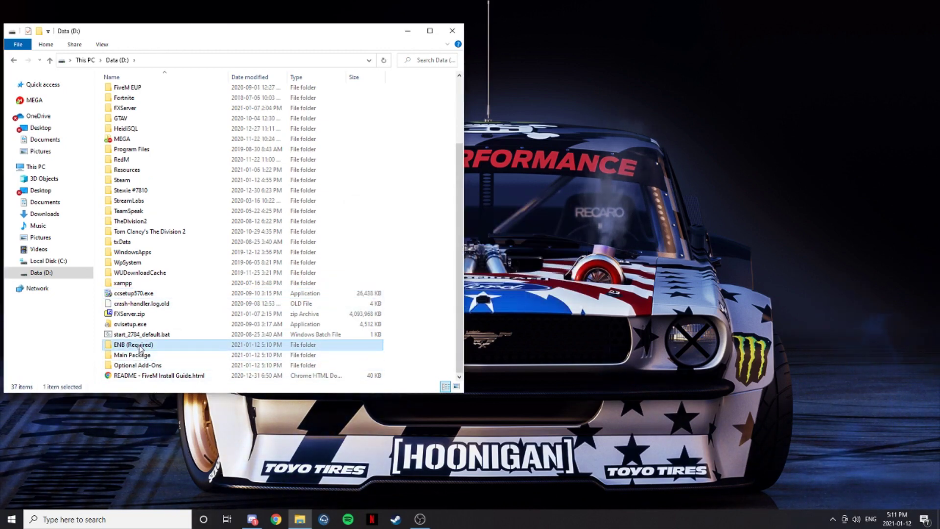
pyautogui.keyDown('ctrl'); pyautogui.click(163, 375); pyautogui.keyUp('ctrl')
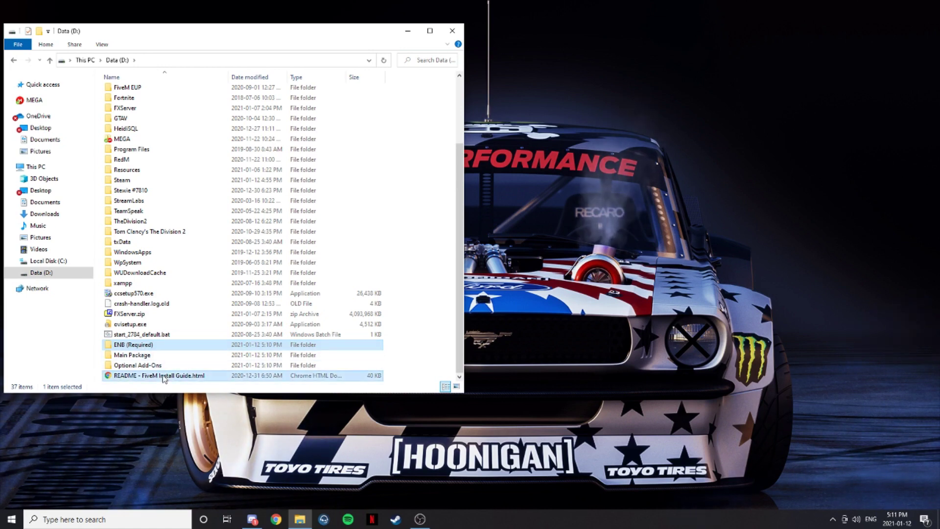
pyautogui.rightClick(164, 376)
pyautogui.click(191, 342)
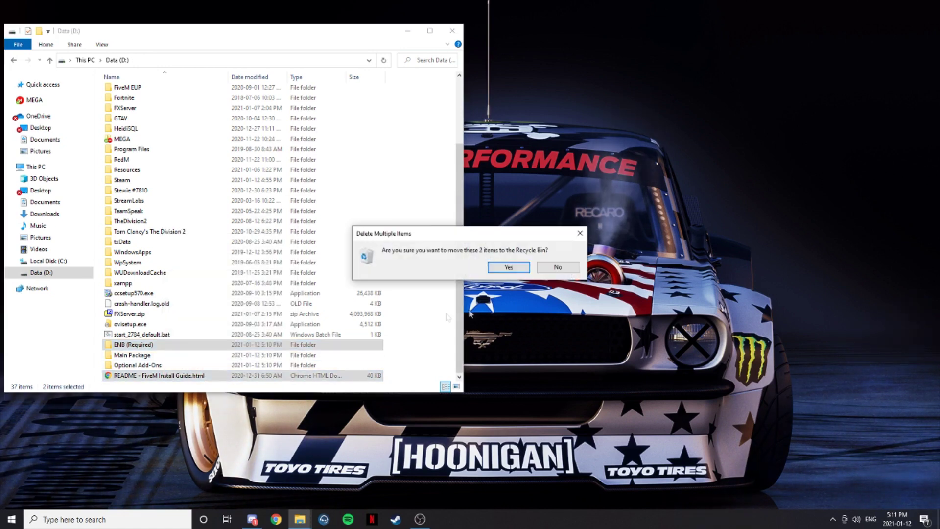
pyautogui.click(509, 267)
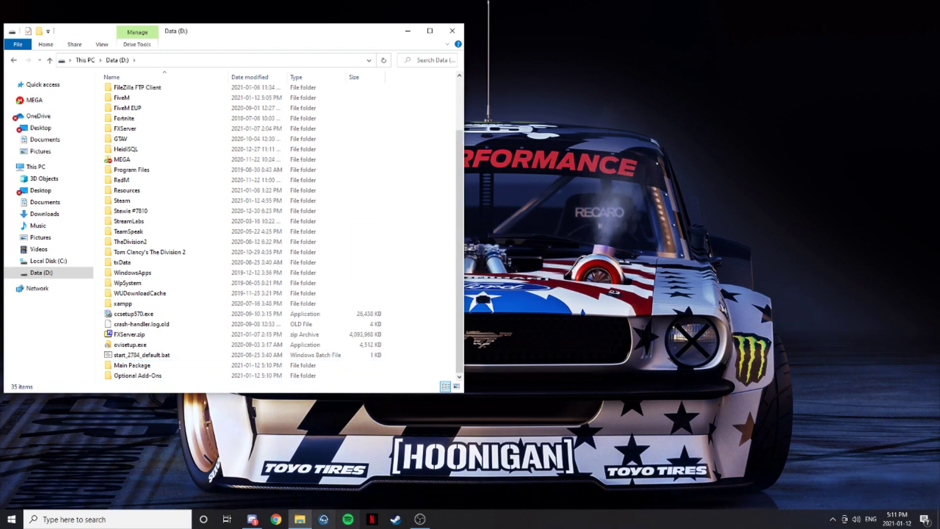
# Select Main Package and Optional Add-Ons, then open a second Explorer window on Data (D:)
pyautogui.click(145, 368)
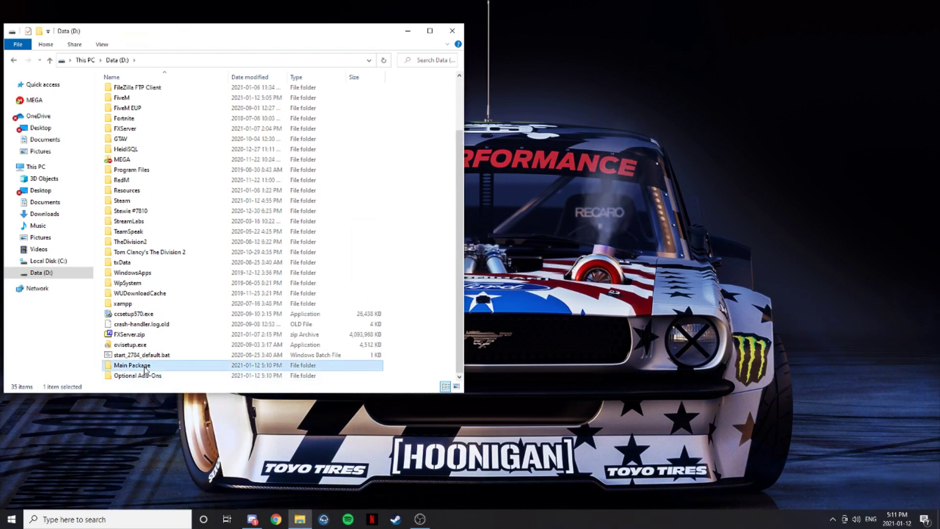
pyautogui.keyDown('shift'); pyautogui.click(146, 375); pyautogui.keyUp('shift')
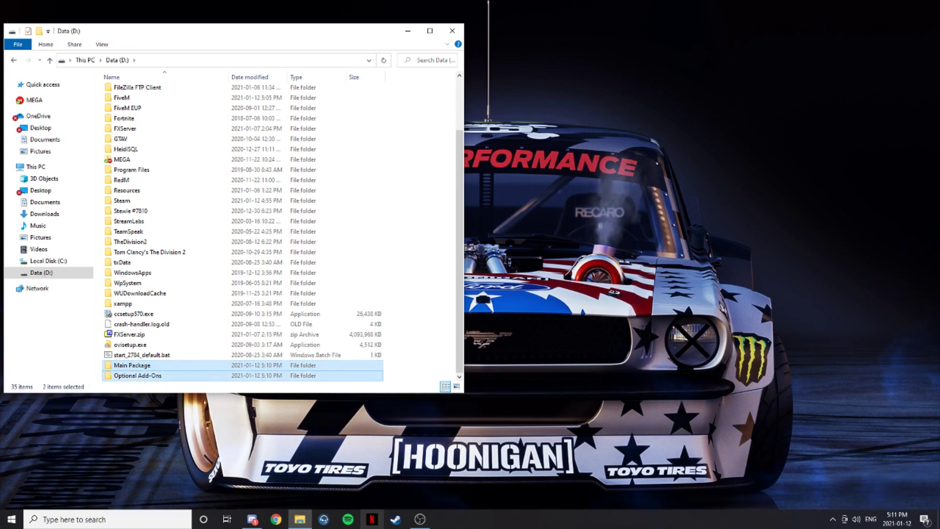
pyautogui.rightClick(297, 525)
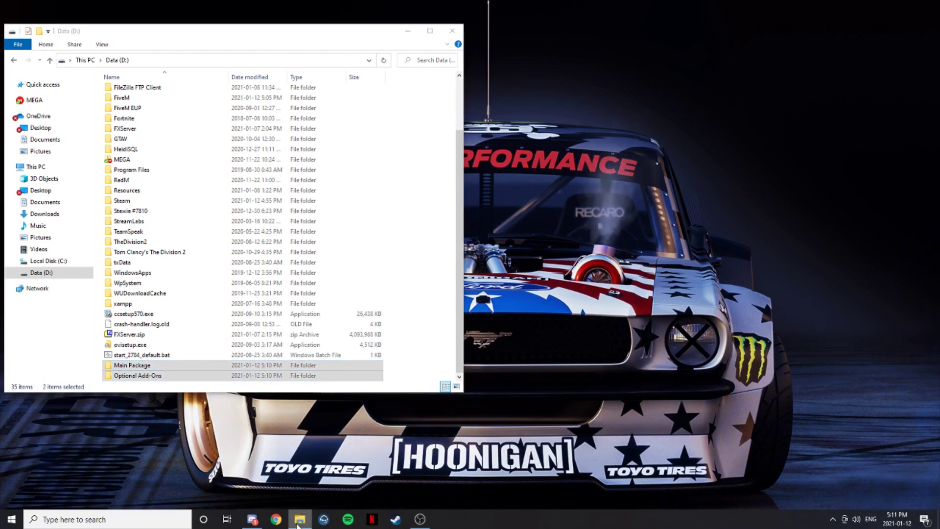
pyautogui.click(279, 469)
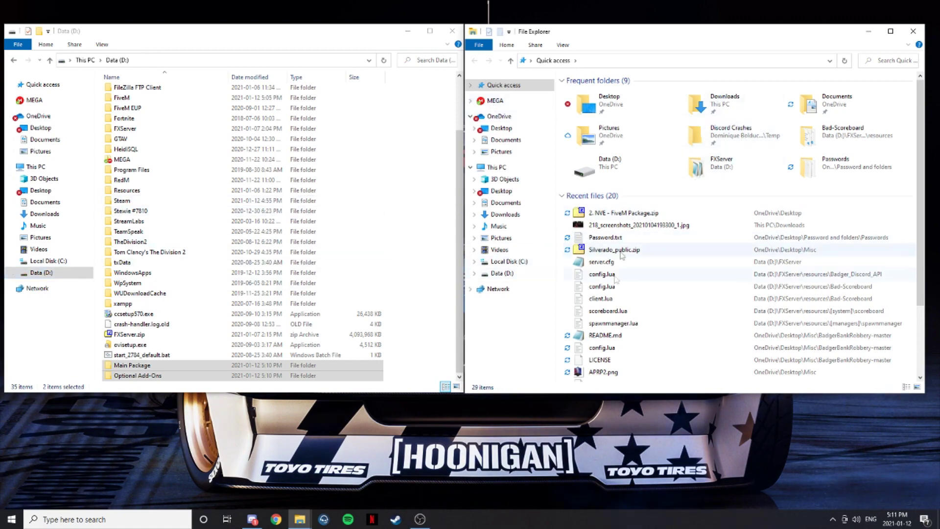
pyautogui.click(502, 273)
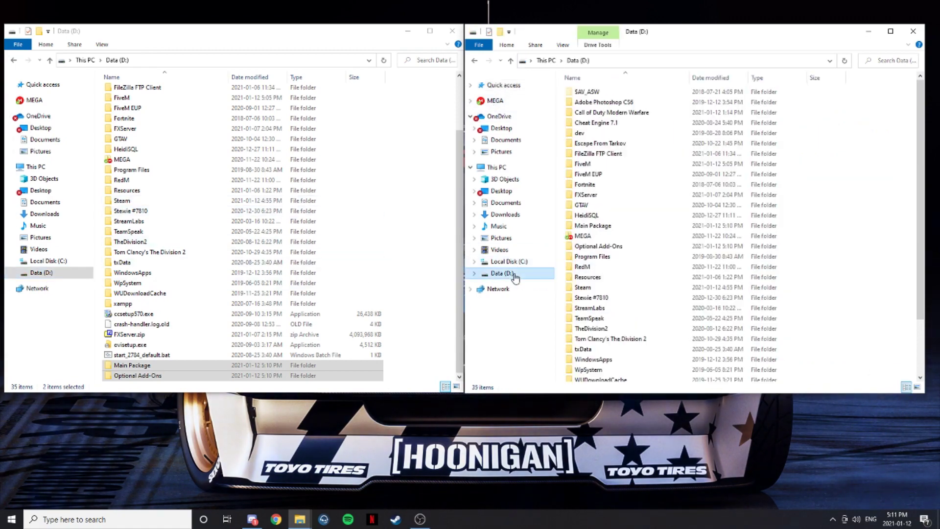
# Open D:\FiveM and delete its old mods folder
pyautogui.doubleClick(588, 165)
pyautogui.scroll(-20, 587, 169)
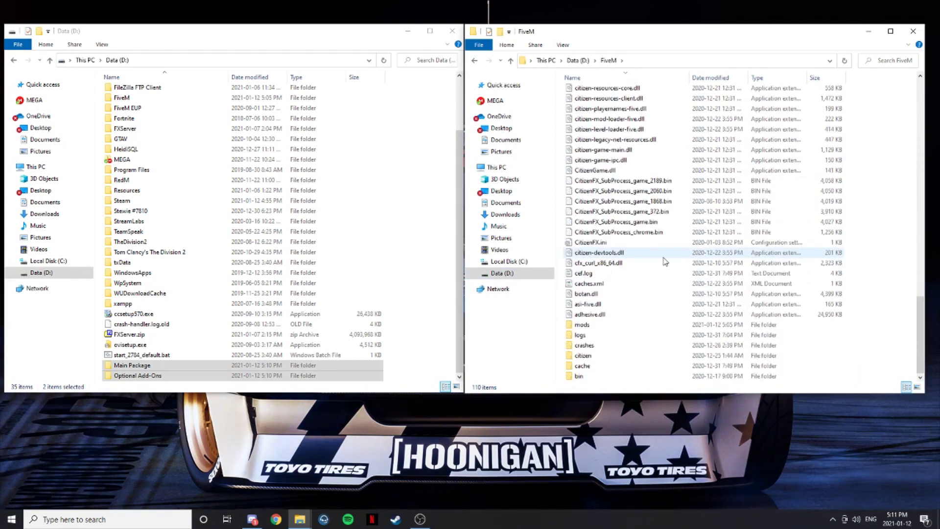
pyautogui.rightClick(587, 325)
pyautogui.click(612, 291)
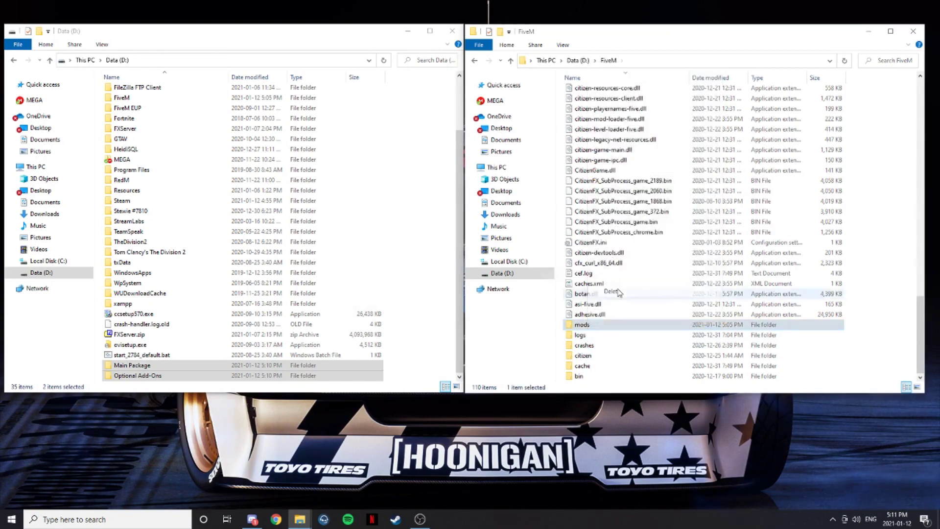
pyautogui.click(510, 299)
# Create a new empty folder named mods inside FiveM and open it
pyautogui.rightClick(865, 344)
pyautogui.moveTo(852, 318)
pyautogui.click(745, 318)
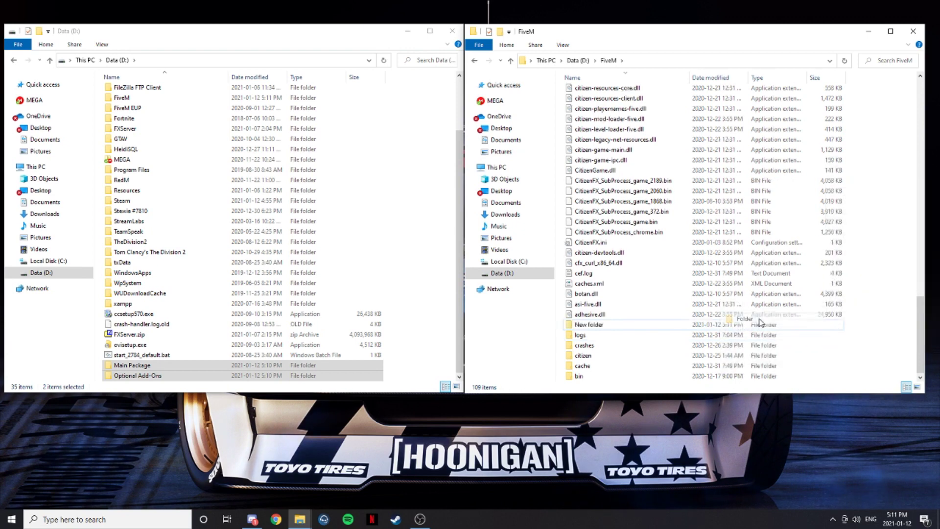
pyautogui.press('BackSpace')
pyautogui.write('mods')
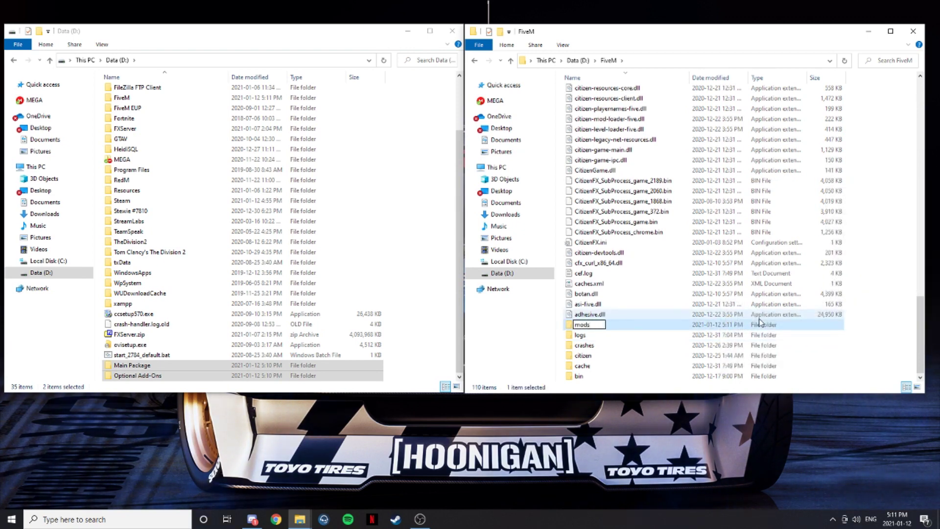
pyautogui.press('Return')
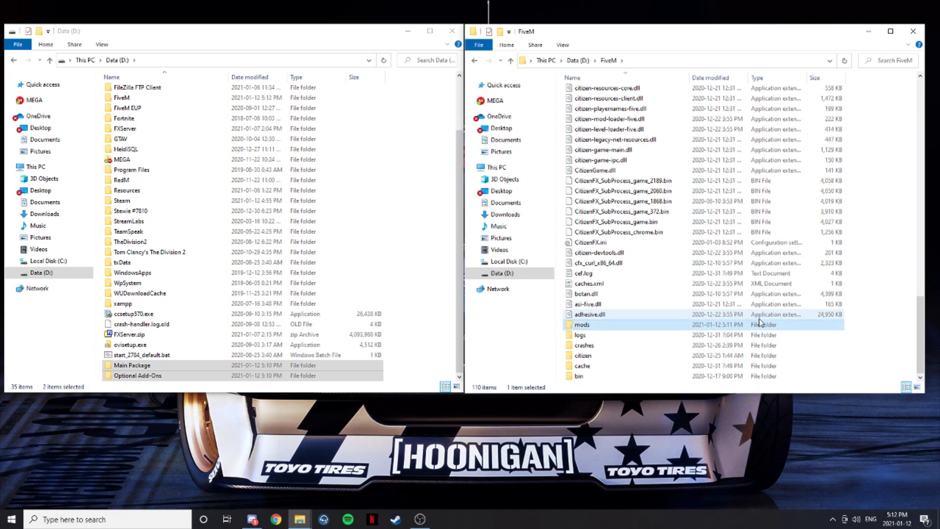
pyautogui.doubleClick(581, 323)
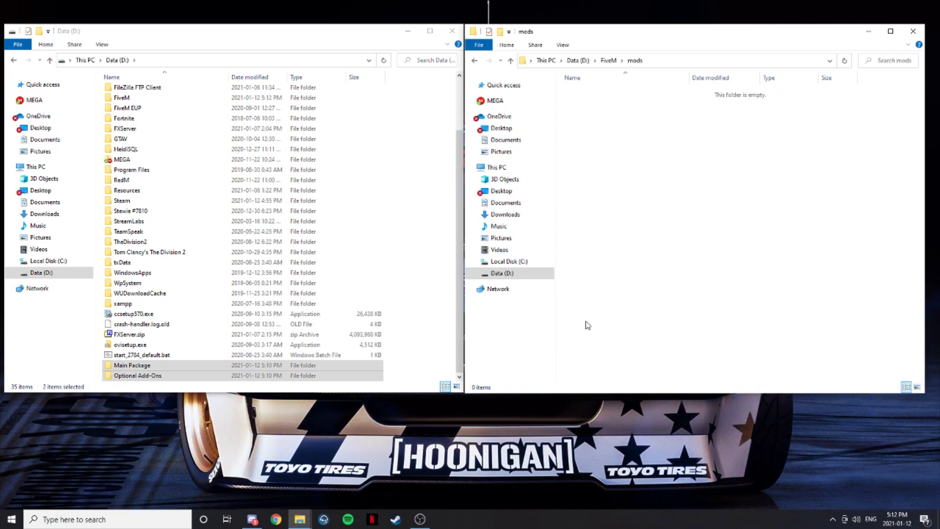
# Move a_NVE.rpf, b_NVE_Vanilla_Map.rpf and c_NVE_Carcols.rpf from Main Package\mods into FiveM\mods
pyautogui.doubleClick(133, 366)
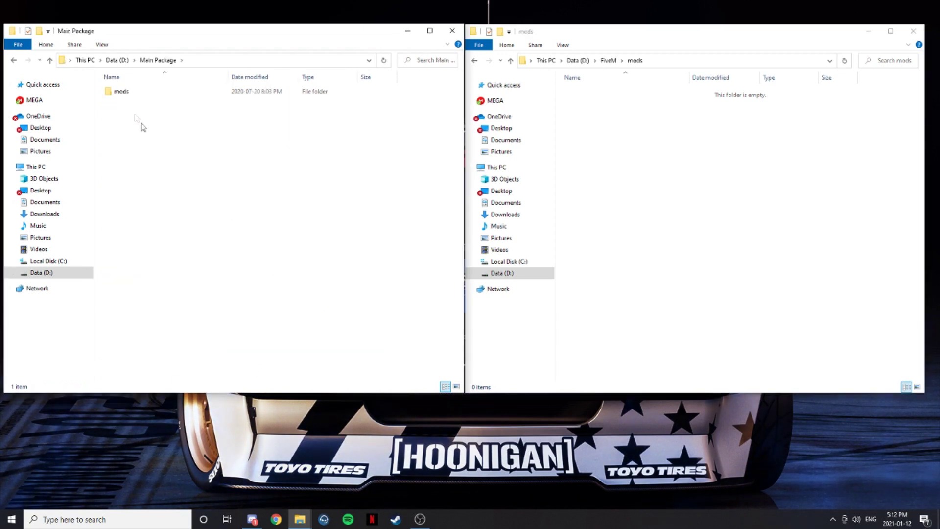
pyautogui.doubleClick(122, 92)
pyautogui.moveTo(126, 170); pyautogui.dragTo(651, 175)
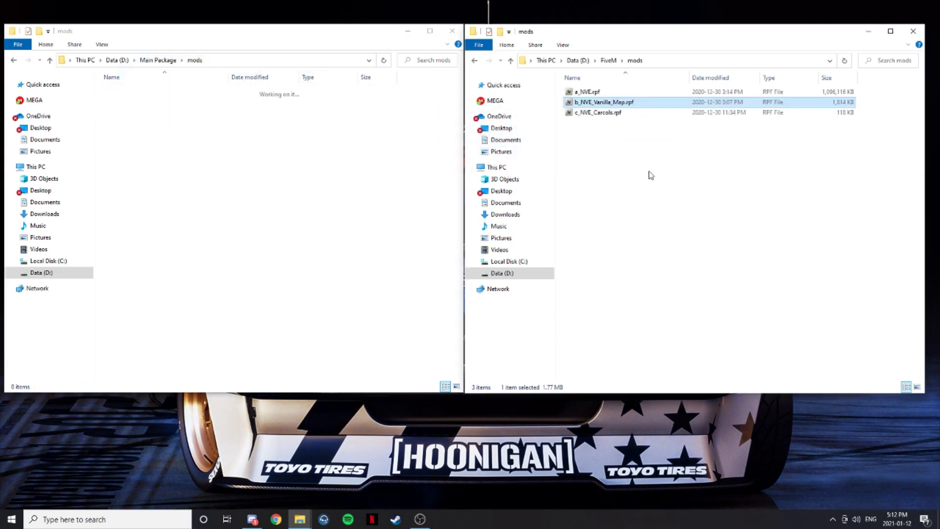
# Delete the emptied Main Package folder from Data (D:)
pyautogui.click(12, 61)
pyautogui.click(12, 62)
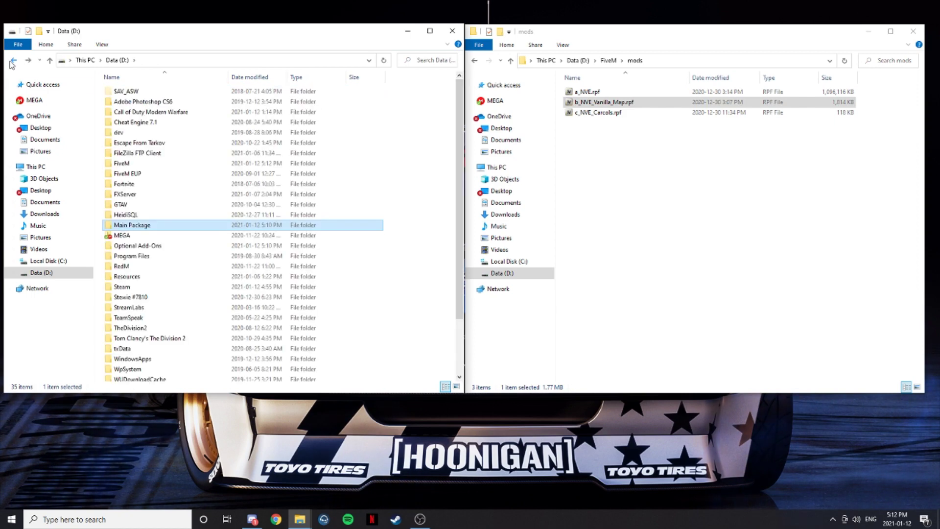
pyautogui.rightClick(154, 225)
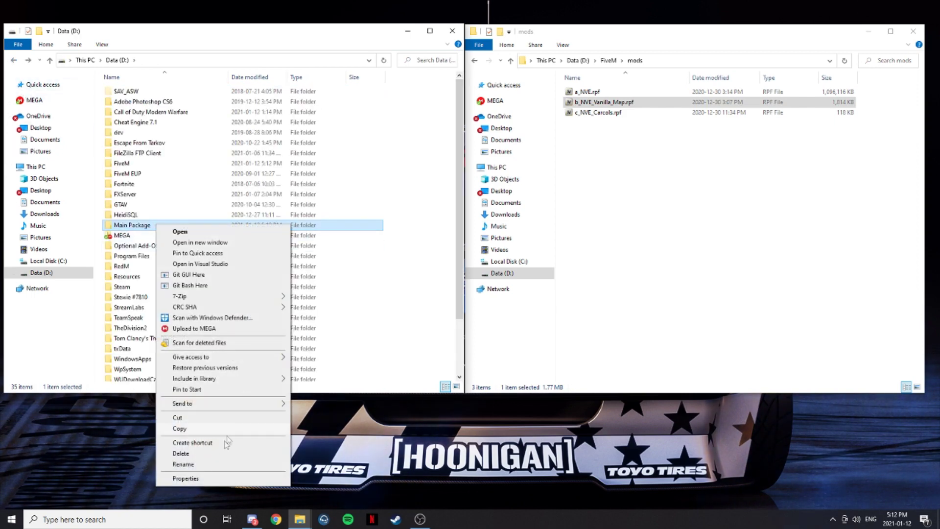
pyautogui.click(178, 451)
pyautogui.click(515, 299)
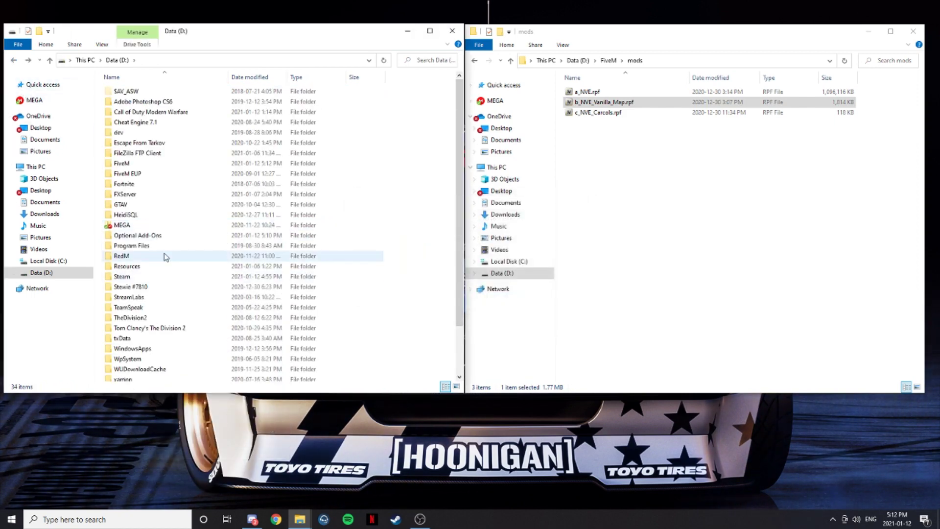
pyautogui.scroll(-2, 168, 308)
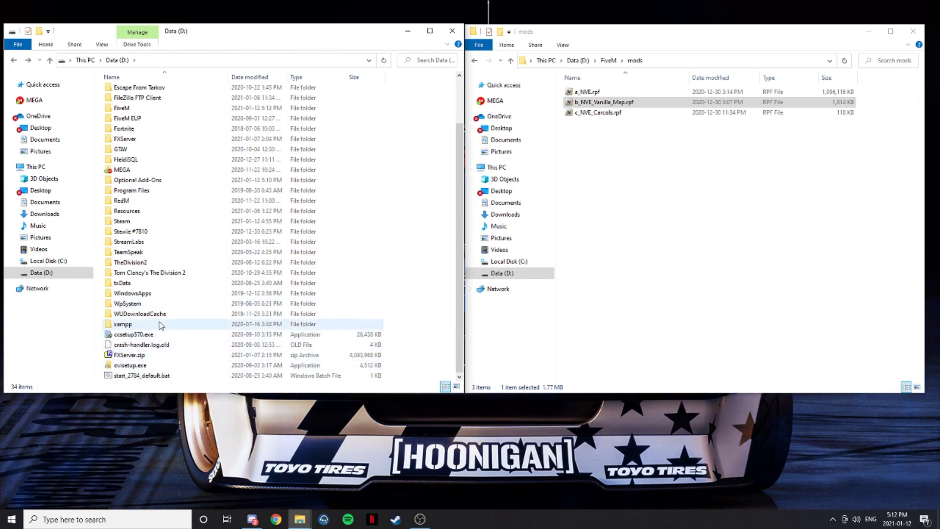
pyautogui.click(148, 181)
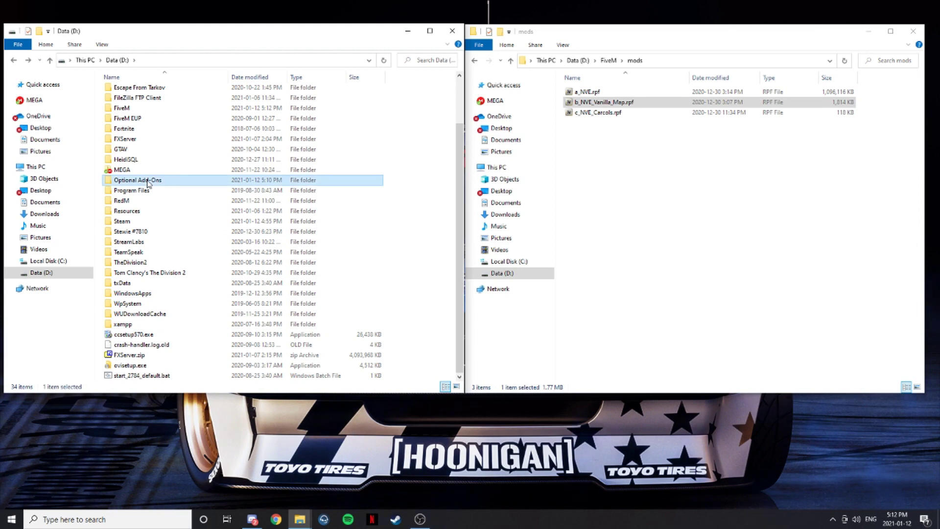
# Move e_NVE_New_Street_Lights.rpf from Optional Add-Ons into the mods folder
pyautogui.doubleClick(148, 181)
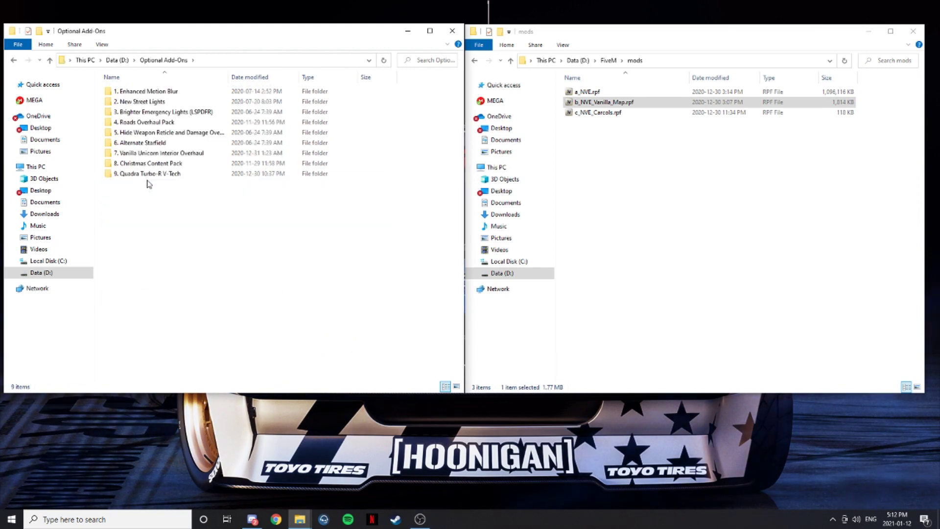
pyautogui.moveTo(142, 224); pyautogui.dragTo(160, 96)
pyautogui.click(153, 234)
pyautogui.doubleClick(148, 104)
pyautogui.moveTo(135, 93); pyautogui.dragTo(657, 227)
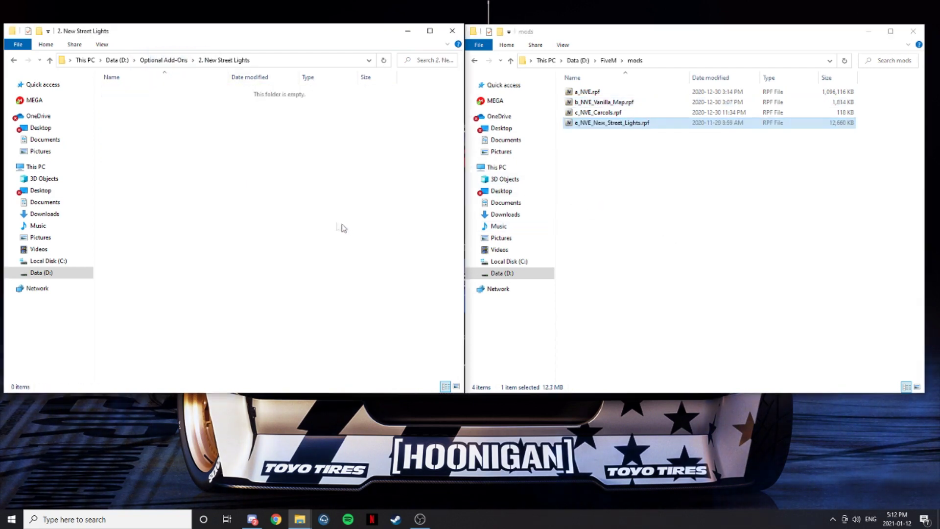
pyautogui.click(13, 59)
# Move the (3) Ultra Intensity emergency lights .rpf into the mods folder
pyautogui.doubleClick(142, 112)
pyautogui.doubleClick(136, 116)
pyautogui.moveTo(137, 93); pyautogui.dragTo(675, 245)
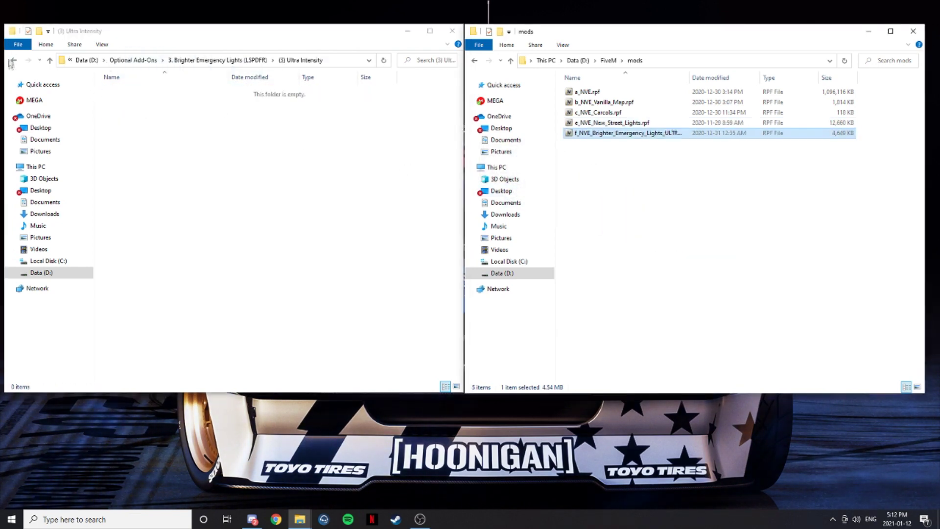
pyautogui.click(13, 61)
pyautogui.click(11, 64)
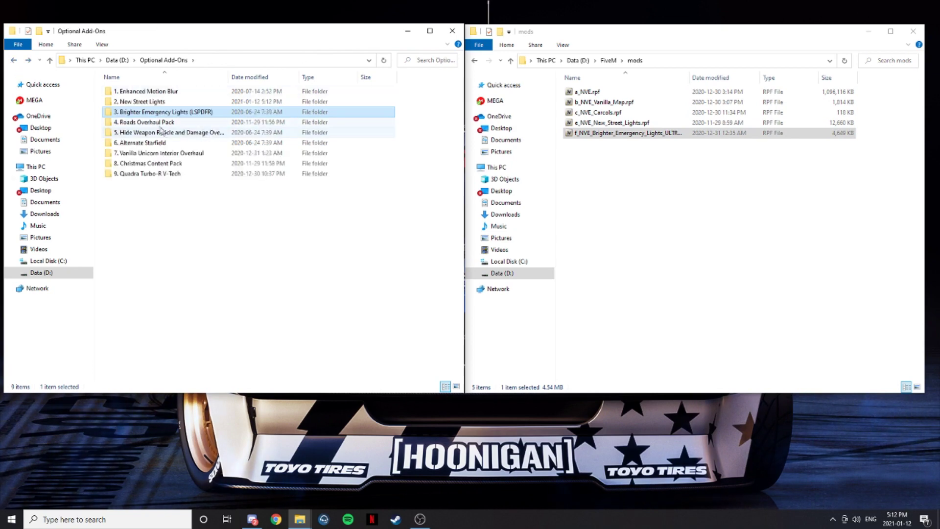
# Move j_NVE_Roads_Overhaul_Pack.rpf into mods, skipping the Hide Weapon Reticle add-on
pyautogui.doubleClick(155, 122)
pyautogui.moveTo(144, 98); pyautogui.dragTo(636, 208)
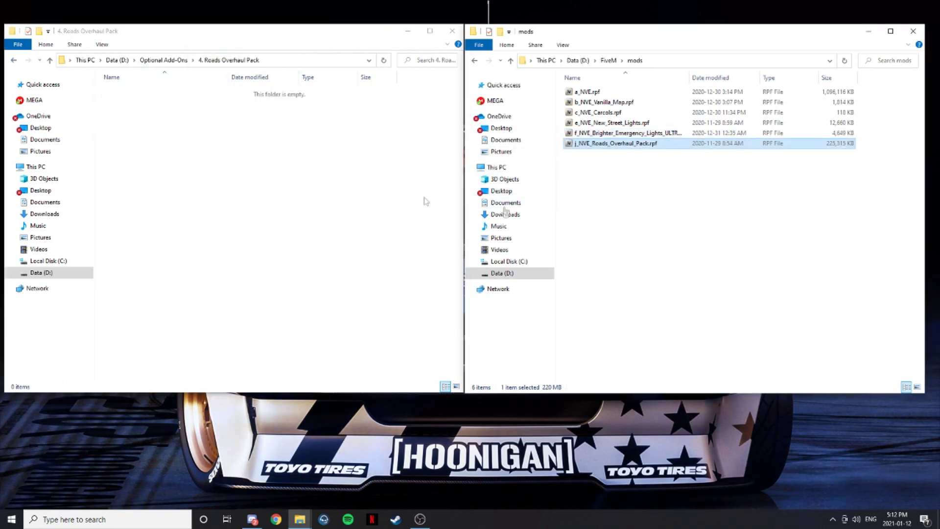
pyautogui.click(12, 61)
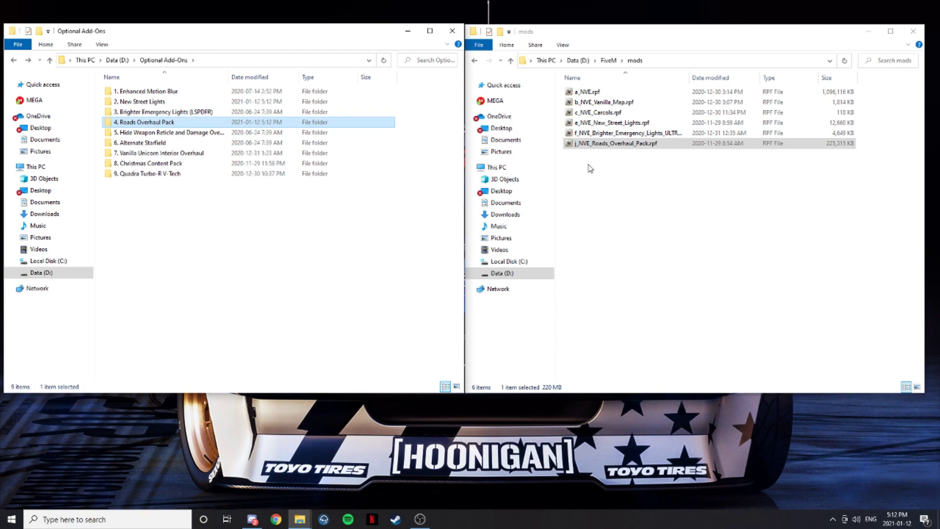
pyautogui.doubleClick(147, 133)
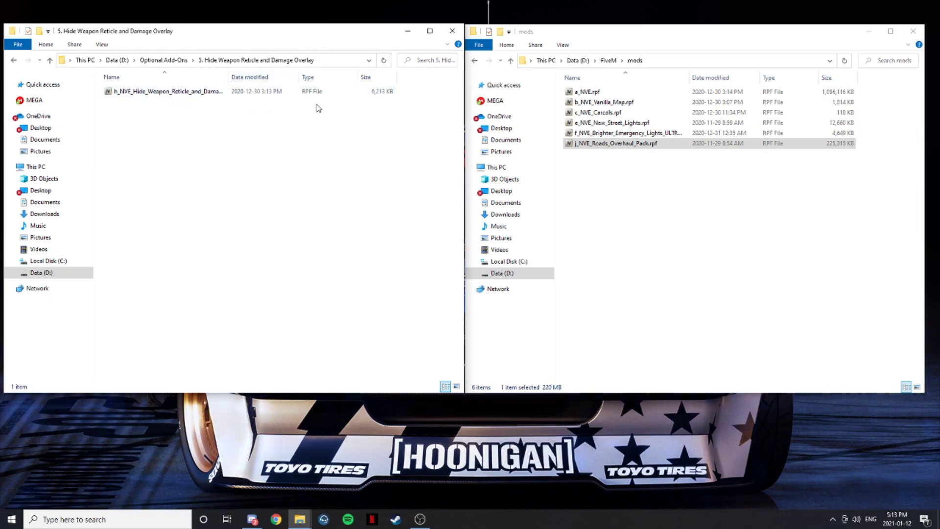
pyautogui.click(14, 60)
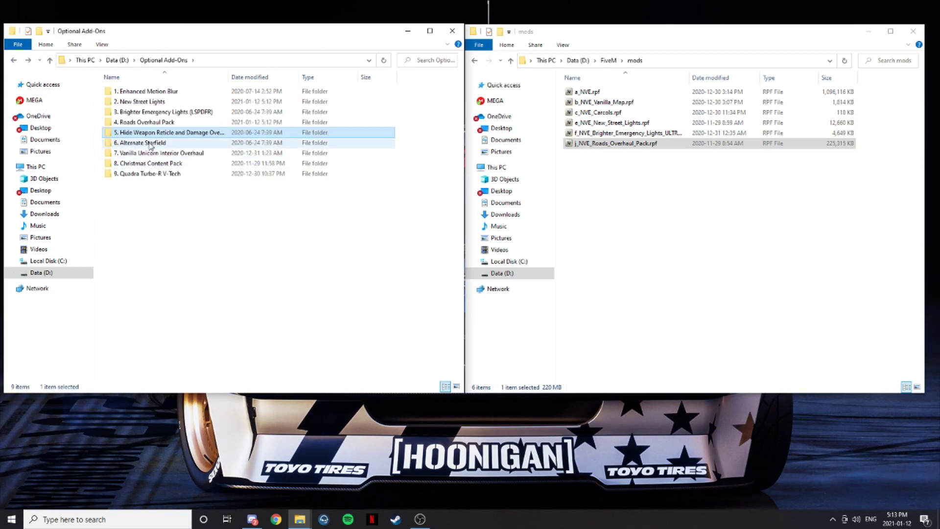
# Skip the Alternate Starfield add-on and move the Vanilla Unicorn interior .rpf into mods
pyautogui.doubleClick(147, 143)
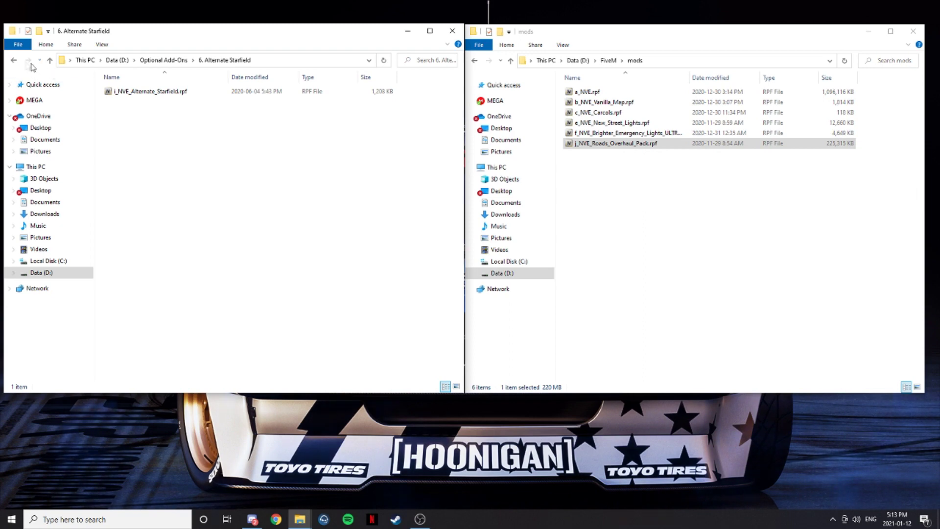
pyautogui.click(14, 60)
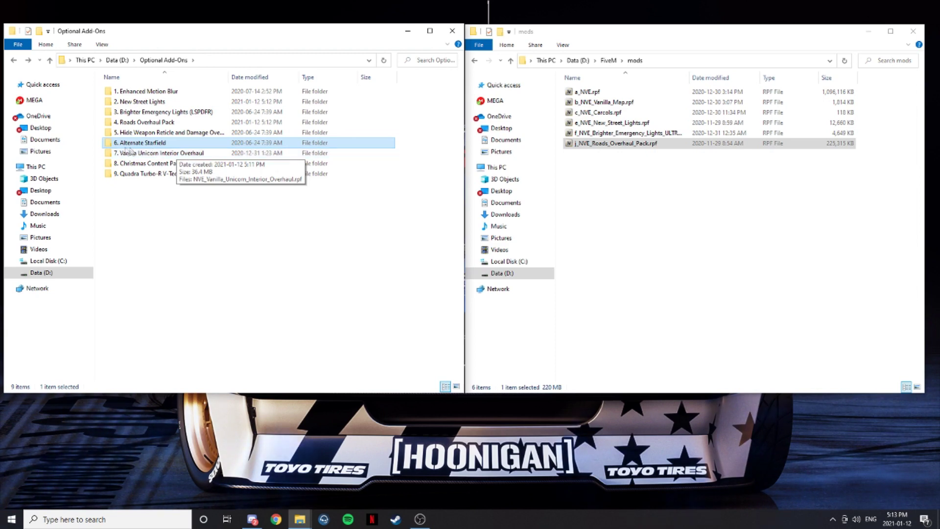
pyautogui.doubleClick(140, 143)
pyautogui.moveTo(134, 92); pyautogui.dragTo(225, 186)
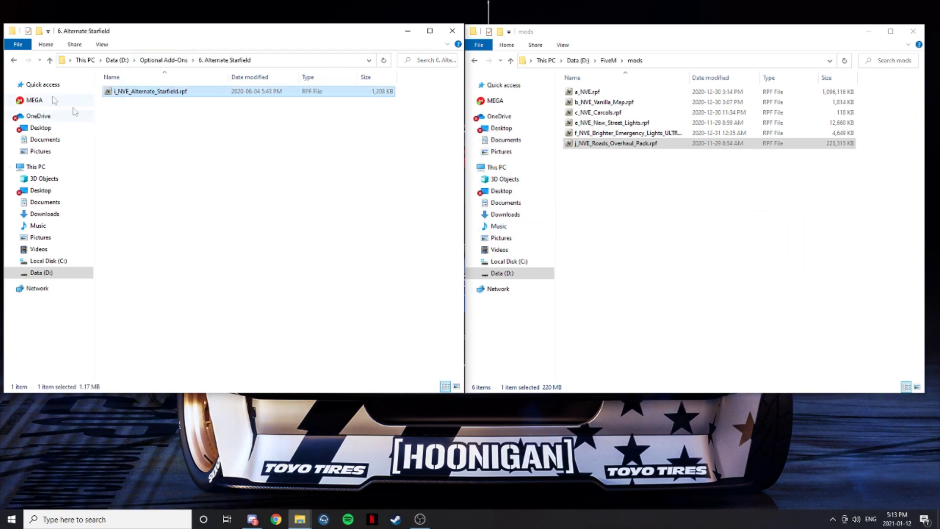
pyautogui.click(11, 59)
pyautogui.doubleClick(174, 153)
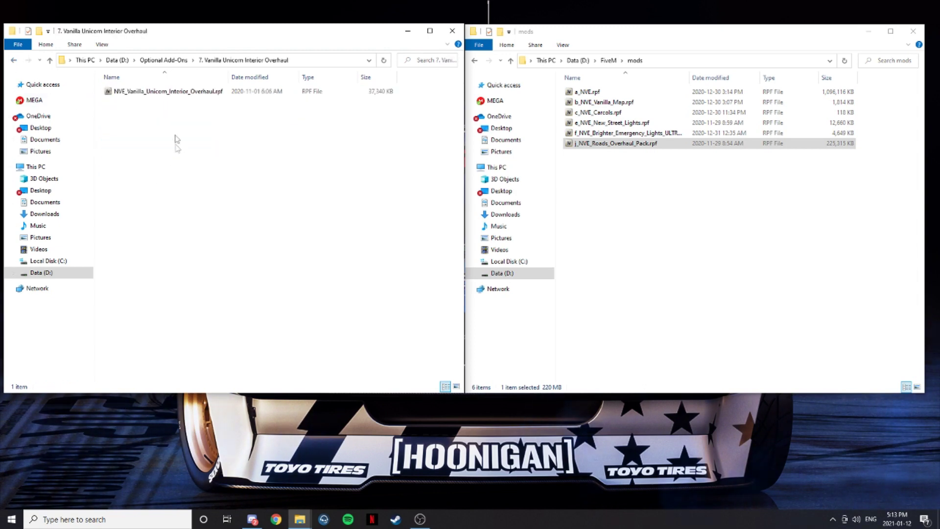
pyautogui.moveTo(156, 93); pyautogui.dragTo(636, 223)
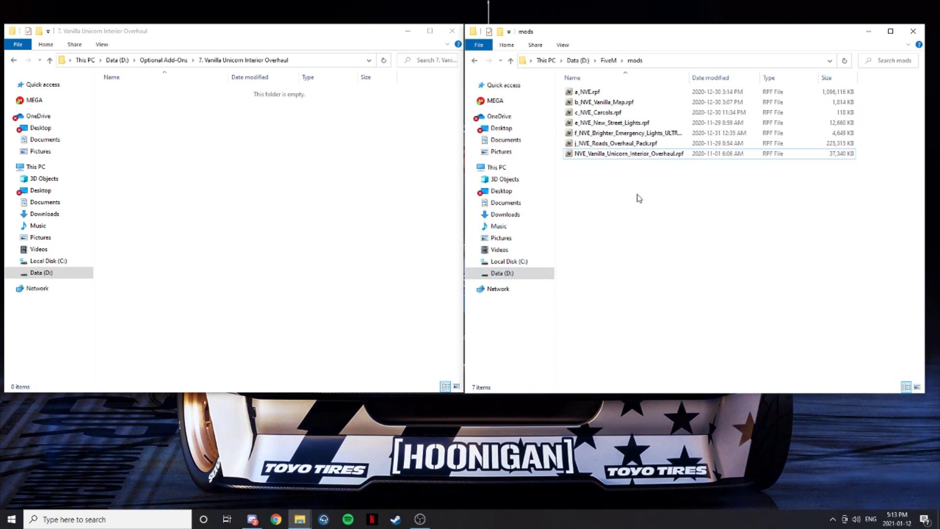
pyautogui.click(15, 61)
pyautogui.doubleClick(157, 163)
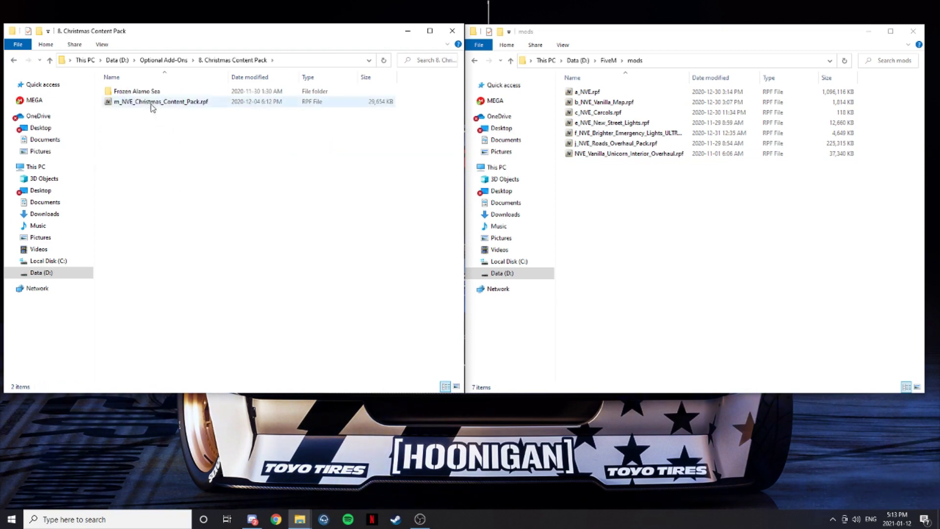
pyautogui.moveTo(136, 104); pyautogui.dragTo(267, 175)
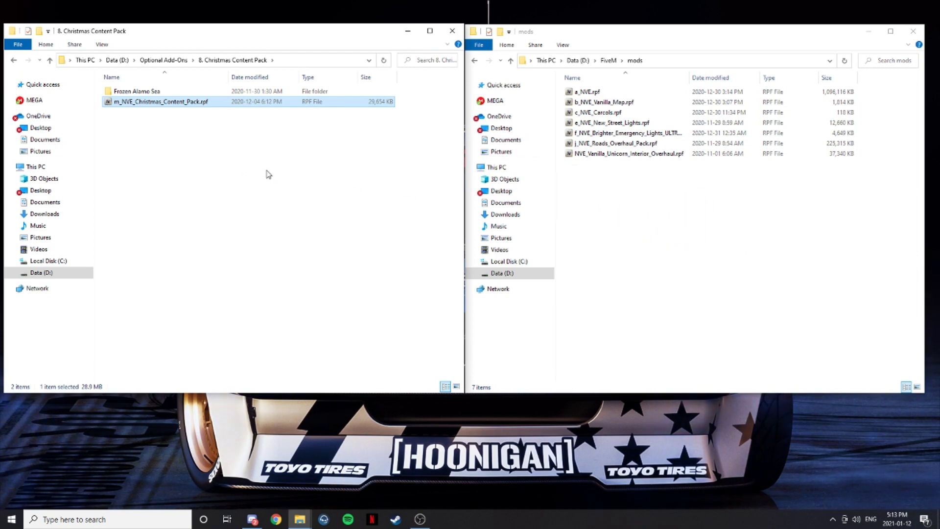
pyautogui.click(264, 173)
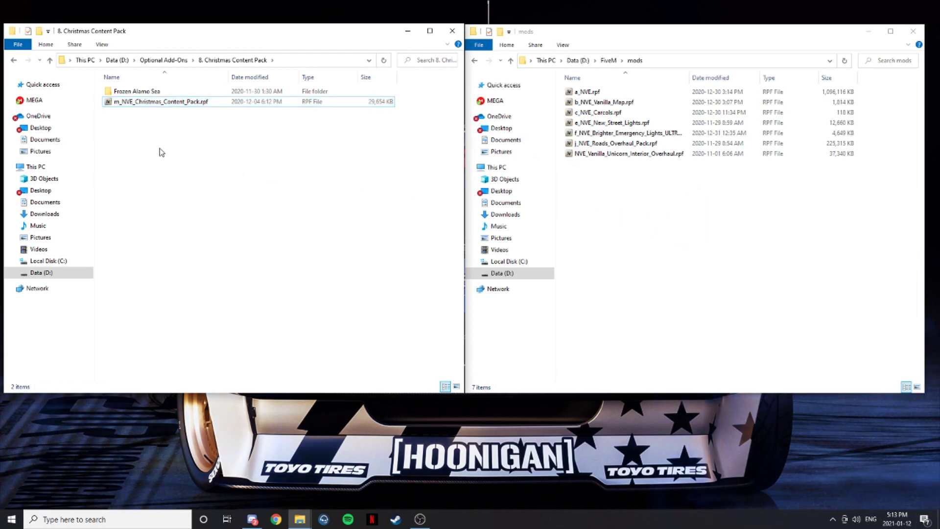
pyautogui.doubleClick(132, 92)
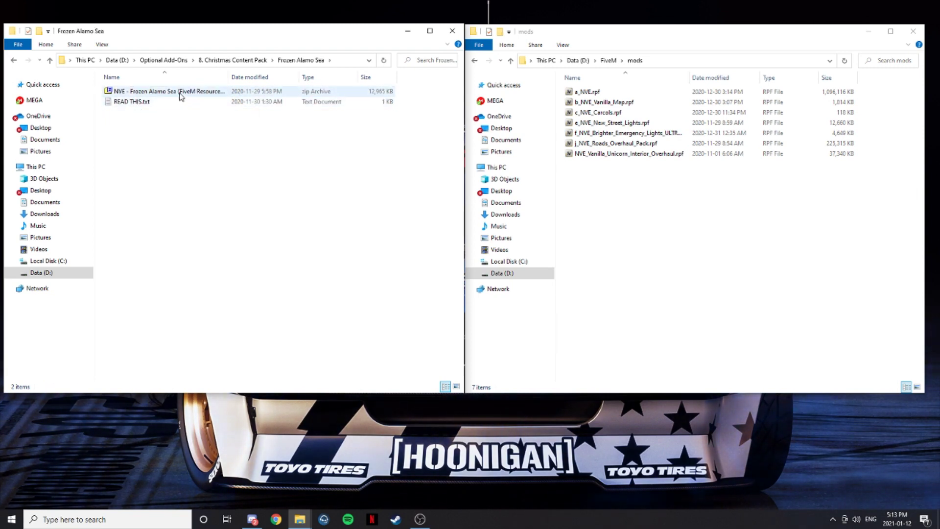
pyautogui.doubleClick(133, 94)
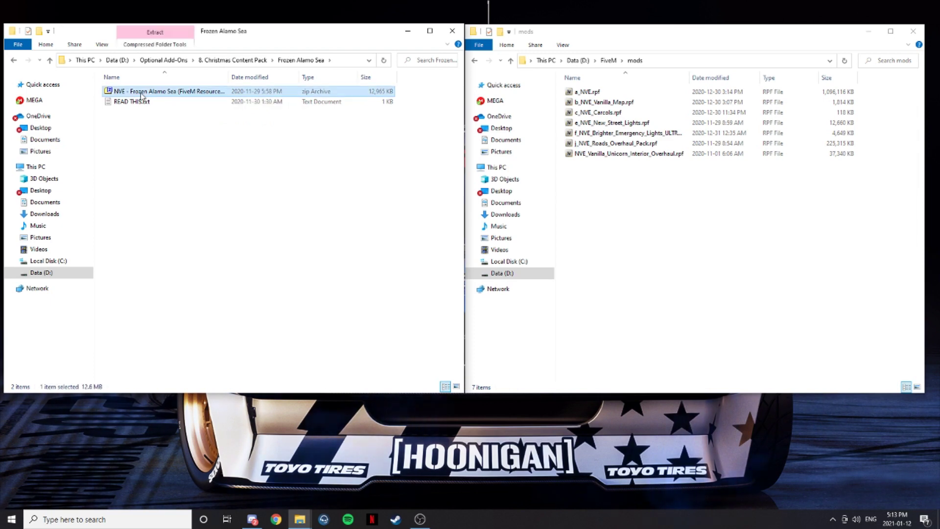
pyautogui.click(614, 115)
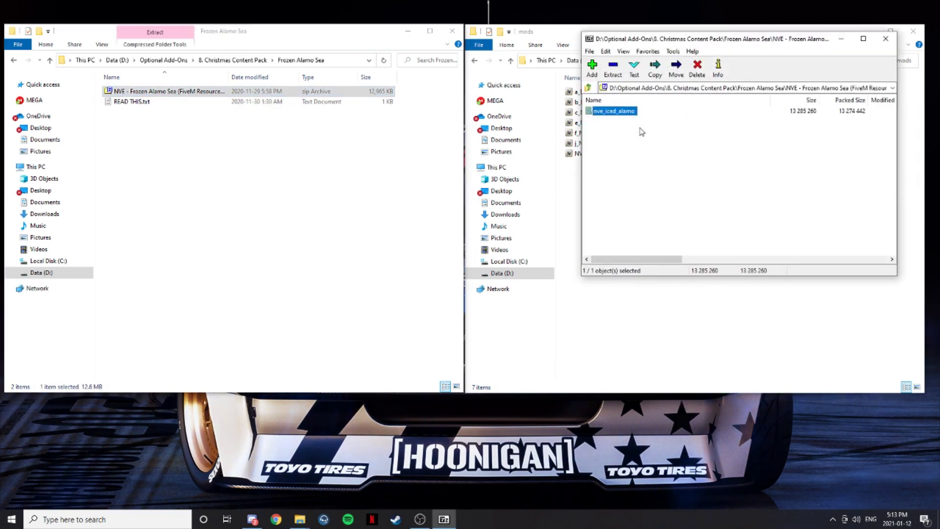
pyautogui.click(880, 48)
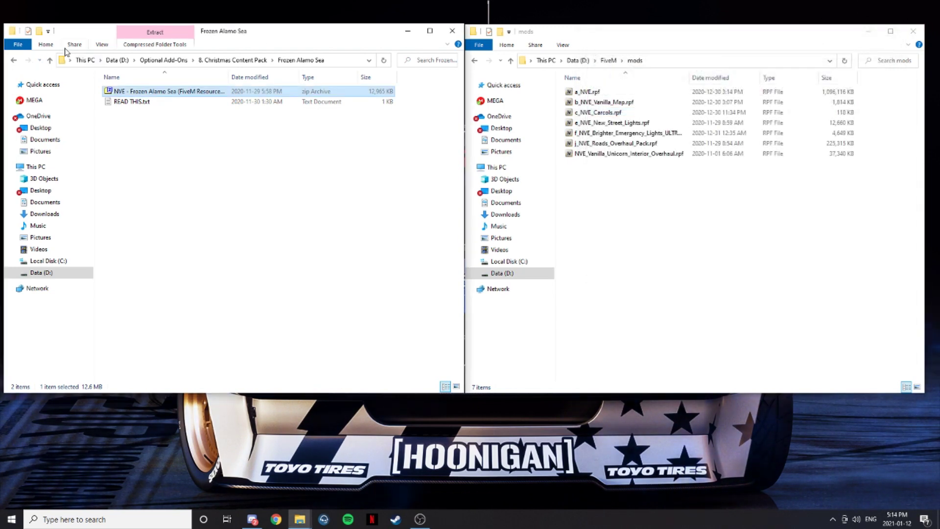
pyautogui.click(17, 60)
pyautogui.click(15, 60)
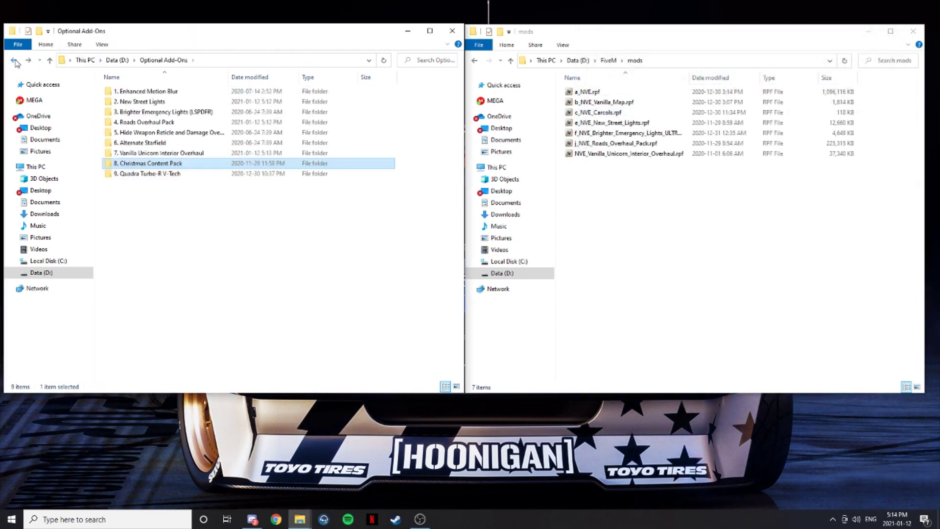
# Delete the Optional Add-Ons folder from Data (D:) and close that window
pyautogui.click(204, 210)
pyautogui.click(118, 61)
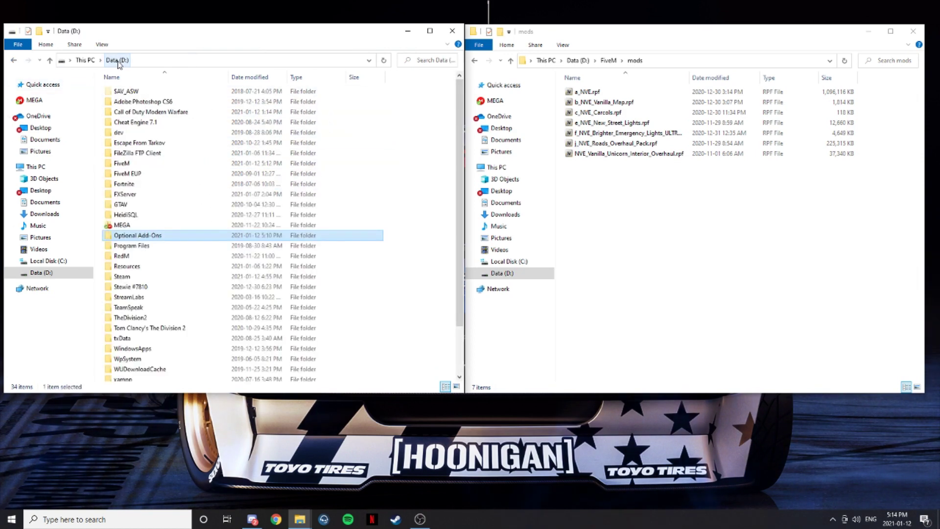
pyautogui.rightClick(146, 239)
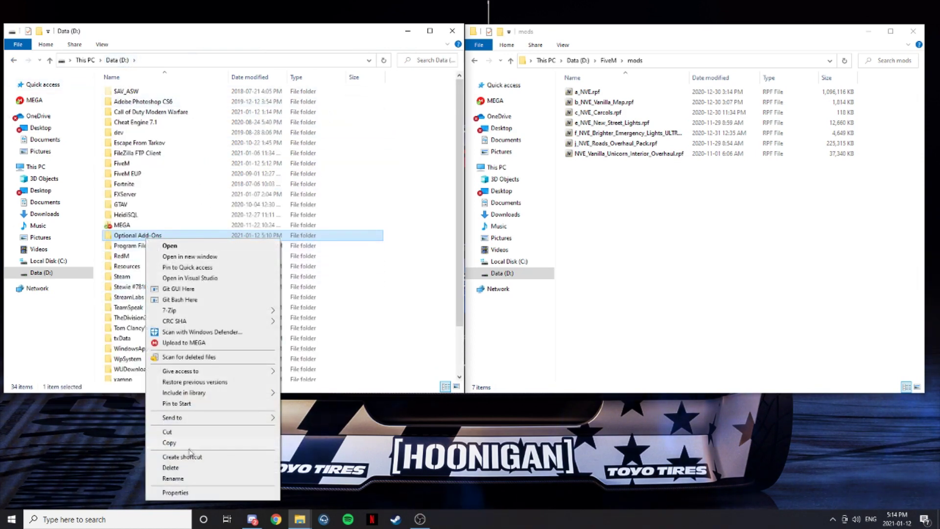
pyautogui.click(171, 467)
pyautogui.click(507, 299)
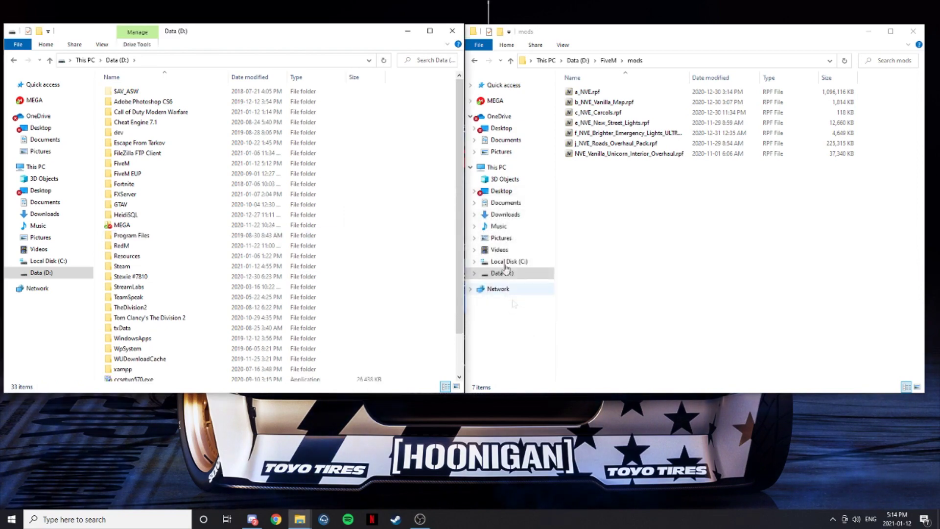
pyautogui.click(453, 31)
# Check the seven NVE .rpf files in mods, then switch to the running FiveM game
pyautogui.moveTo(595, 303); pyautogui.dragTo(584, 89)
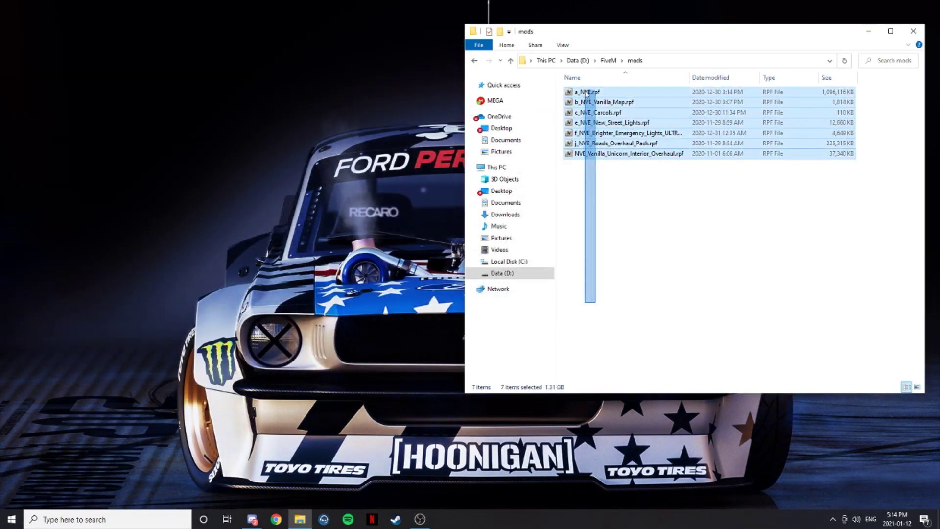
pyautogui.click(606, 250)
pyautogui.moveTo(625, 239); pyautogui.dragTo(622, 91)
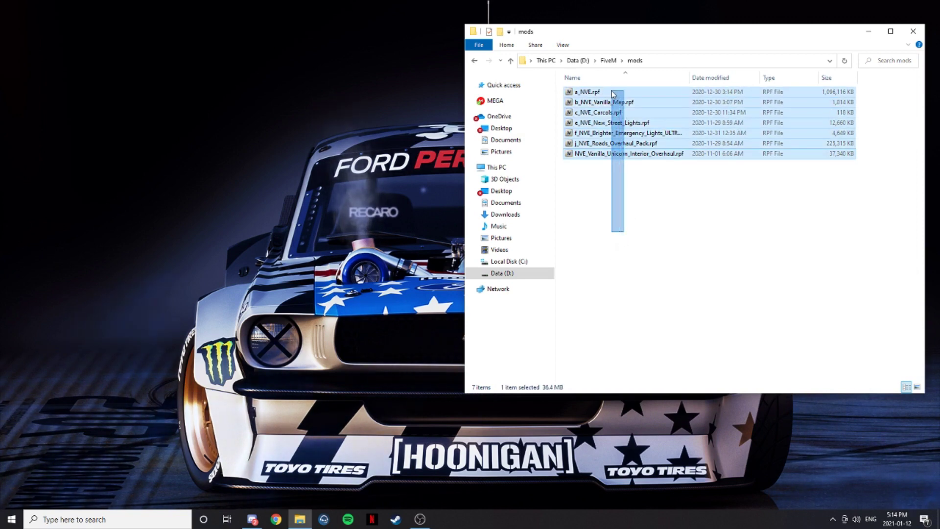
pyautogui.moveTo(613, 238); pyautogui.dragTo(603, 86)
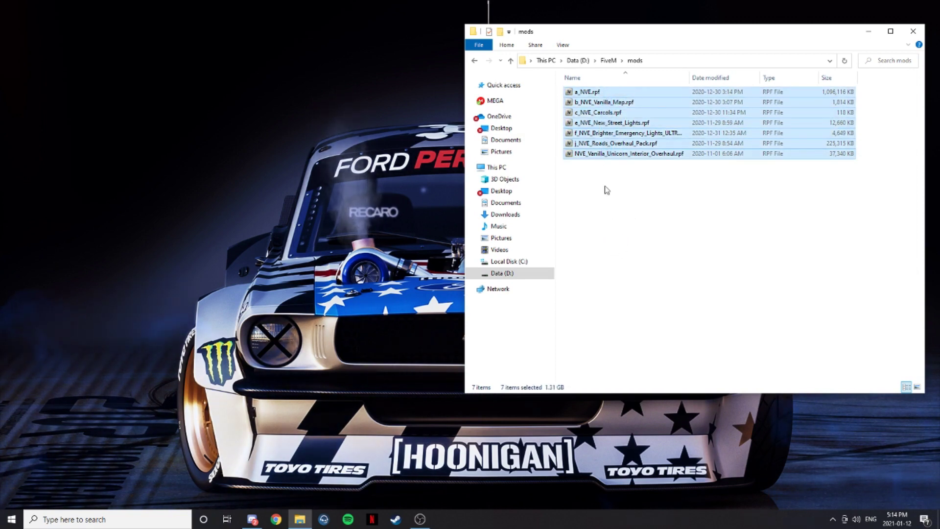
pyautogui.click(610, 189)
pyautogui.moveTo(608, 195); pyautogui.dragTo(592, 88)
pyautogui.click(606, 229)
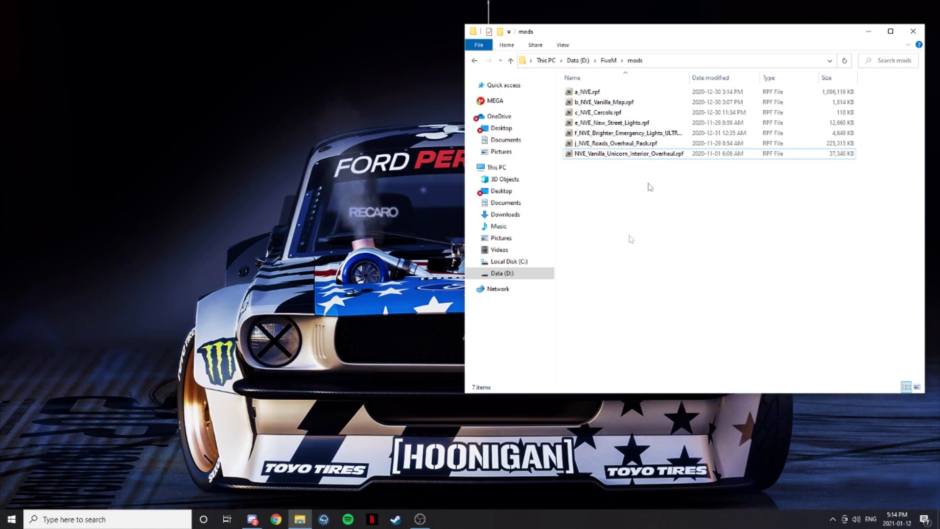
pyautogui.click(420, 519)
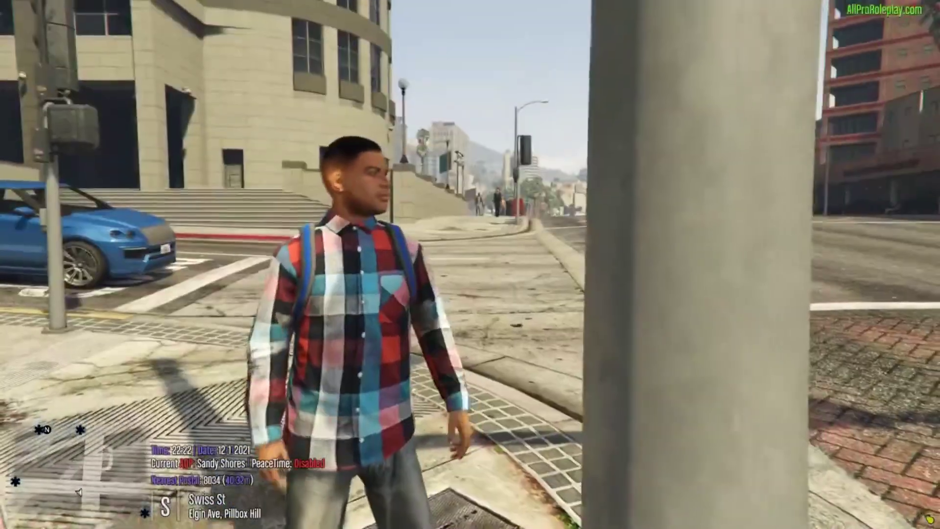
# Walk toward the overpass, then fly under it in NoClip (F2) at Fast speed
pyautogui.press('w')
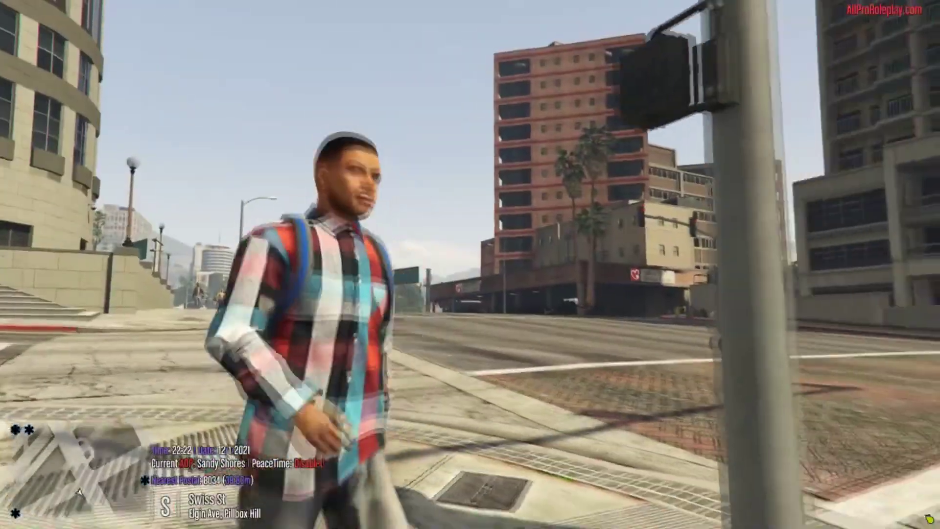
pyautogui.press('w')
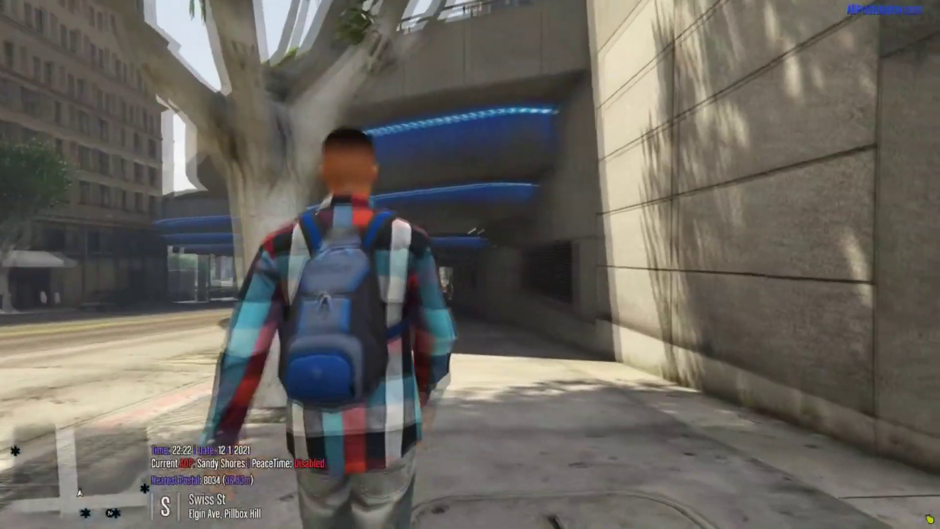
pyautogui.press('w')
pyautogui.press('F2')
pyautogui.press('w')
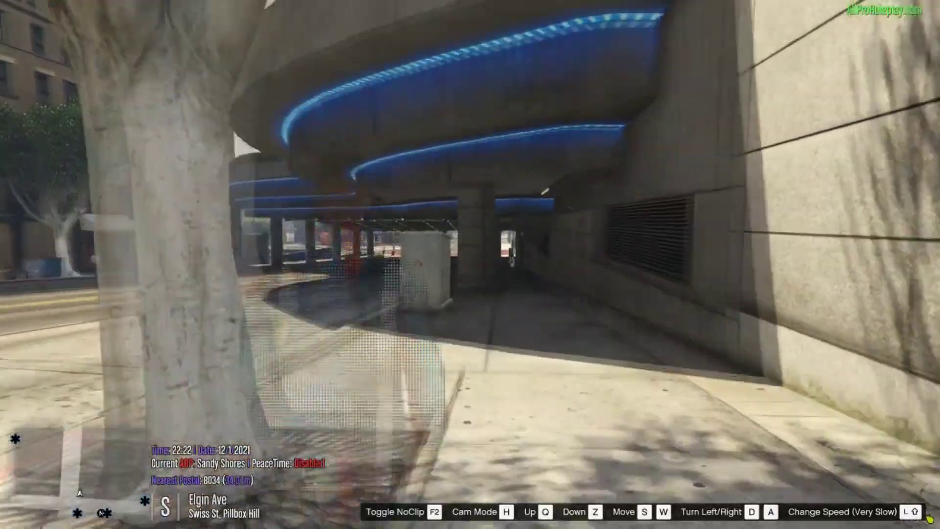
pyautogui.press('w')
pyautogui.press('shift')
pyautogui.press('shift')
pyautogui.press('shift')
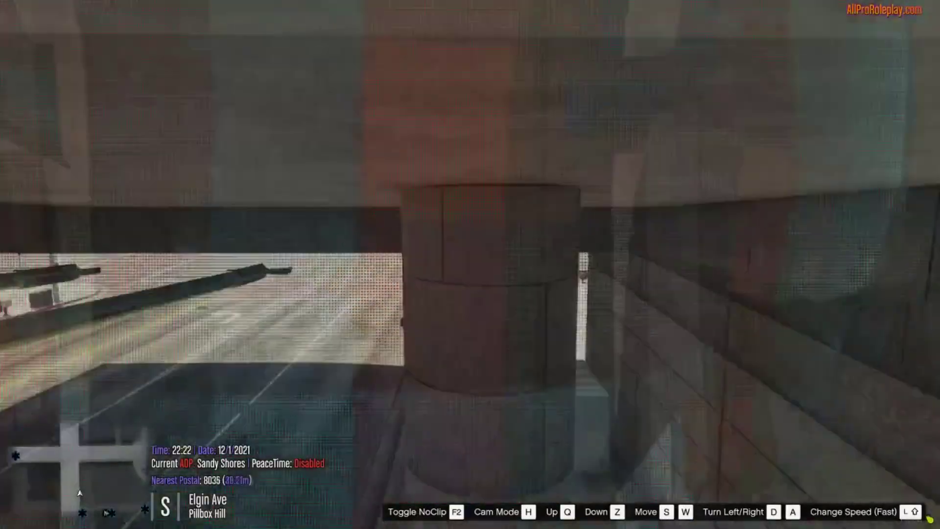
pyautogui.press('w')
# Fly down the street to the Pillbox Hill intersection and pan around the palm-tree plaza
pyautogui.press('d')
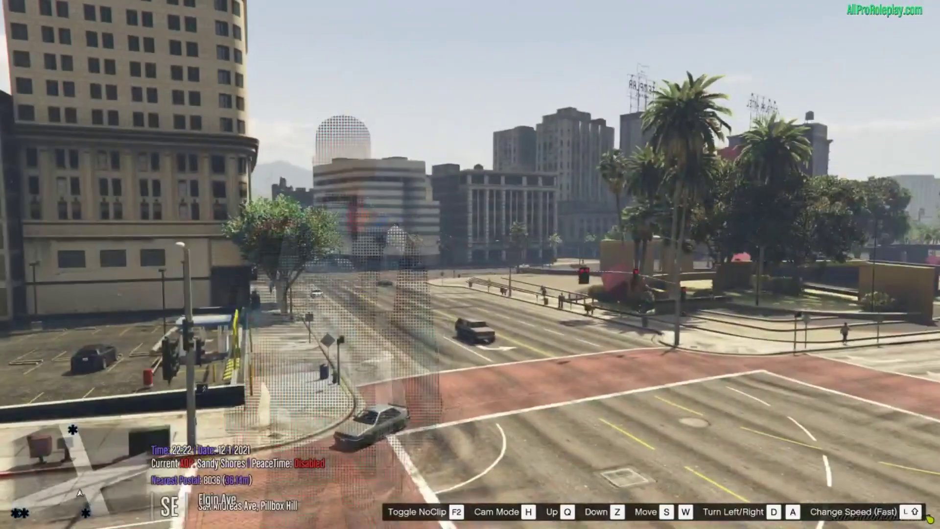
pyautogui.press('d')
pyautogui.press('w')
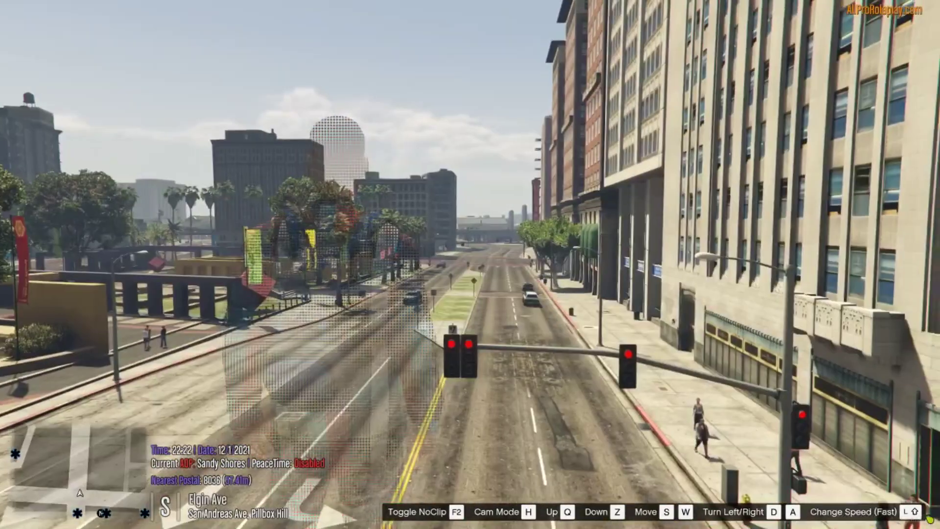
pyautogui.press('w')
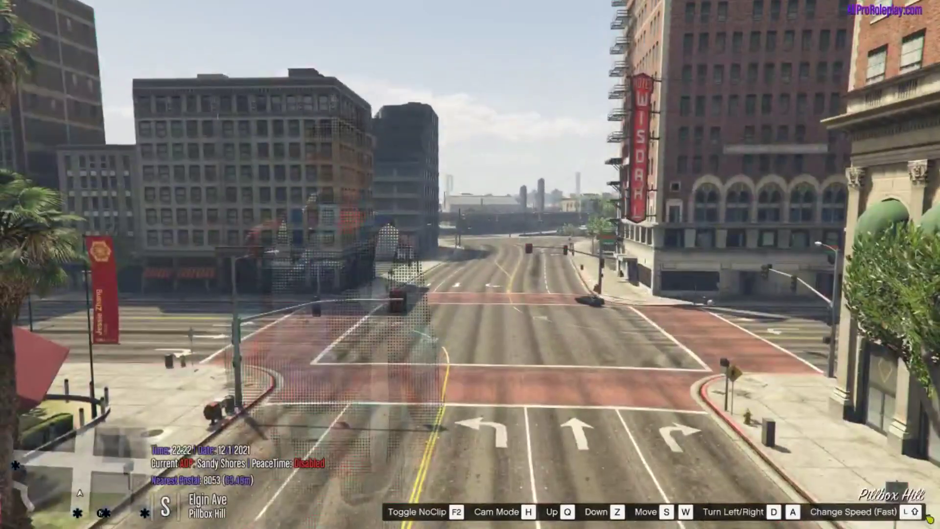
pyautogui.press('d')
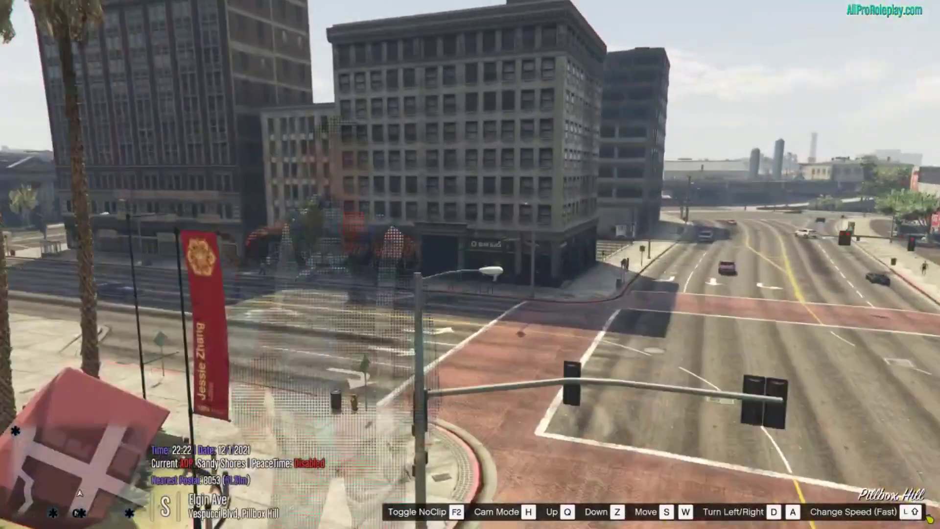
pyautogui.press('d')
pyautogui.press('a')
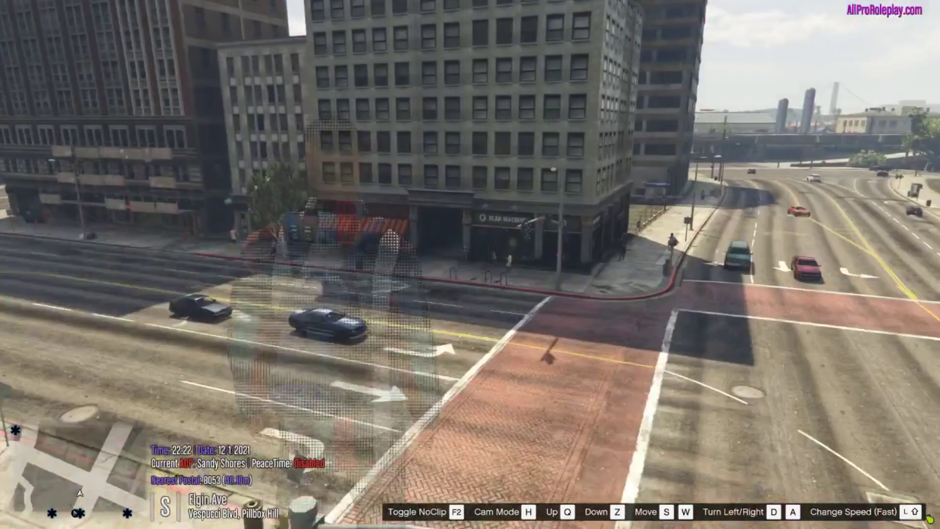
pyautogui.press('a')
# Fly through the Legion Square intersection on into Pillbox Hill
pyautogui.press('a')
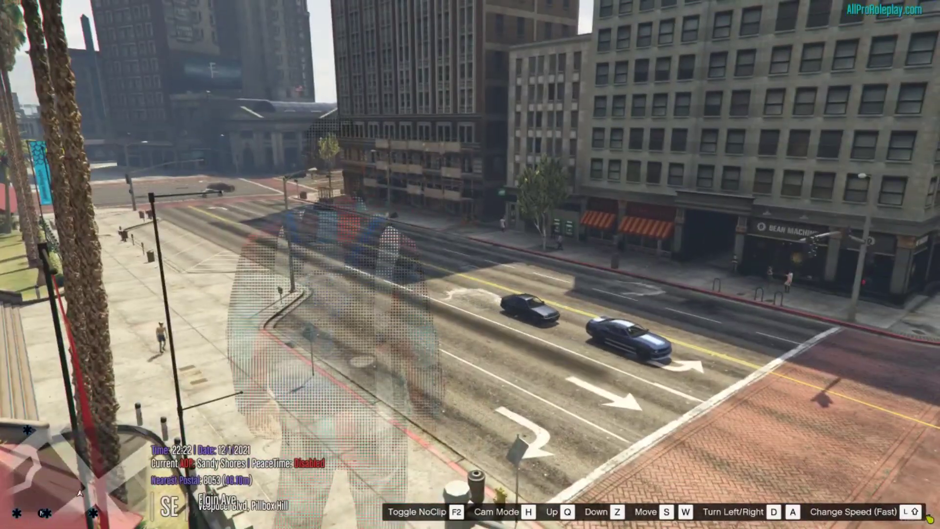
pyautogui.press('w')
pyautogui.press('a')
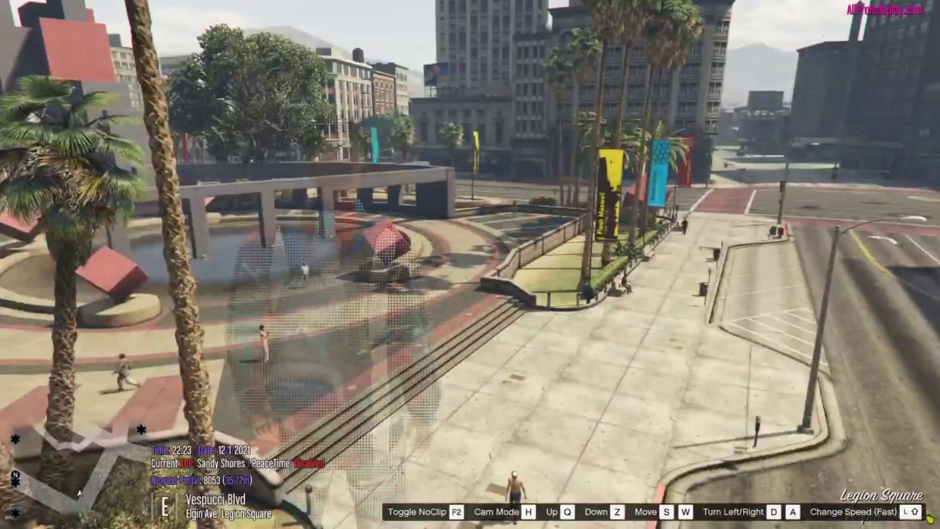
pyautogui.press('d')
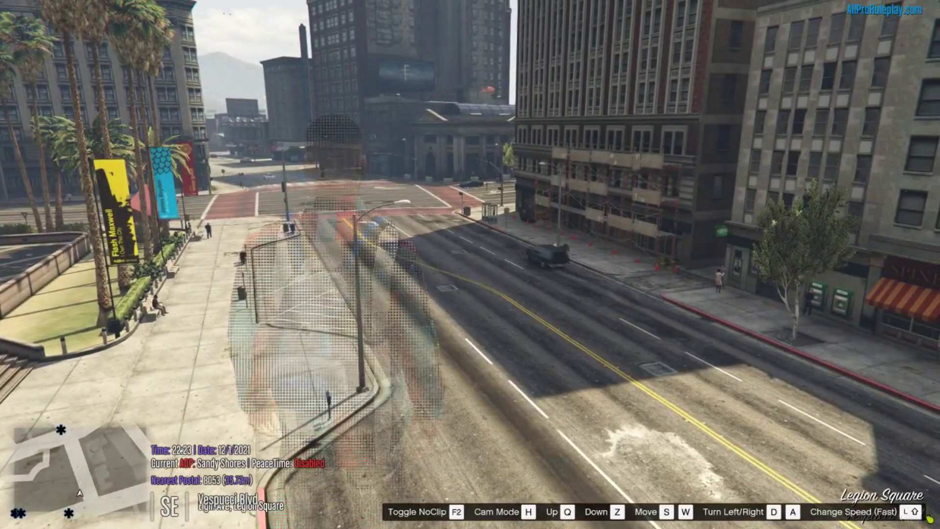
pyautogui.press('w')
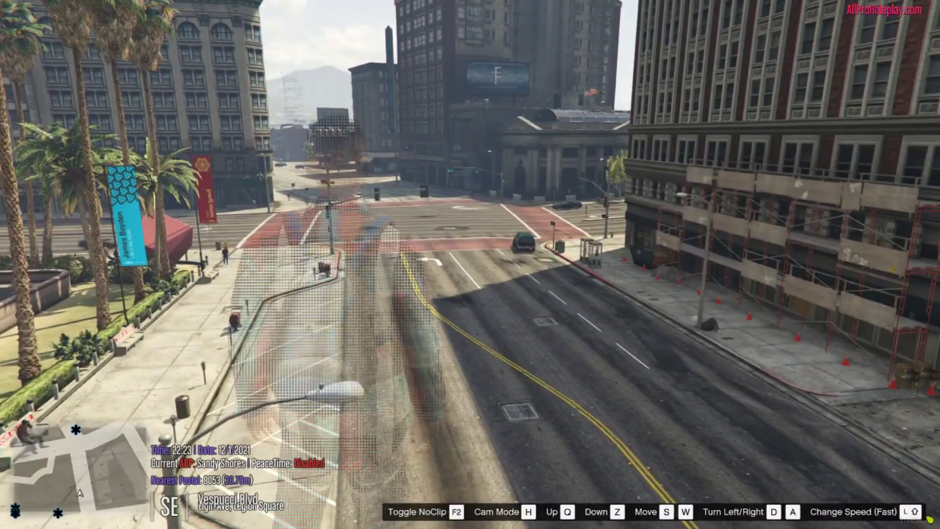
pyautogui.press('w')
pyautogui.press('w')
# Fly along Vespucci Blvd past the Mission Row police station, up Sinner St, to San Andreas Ave
pyautogui.press('a')
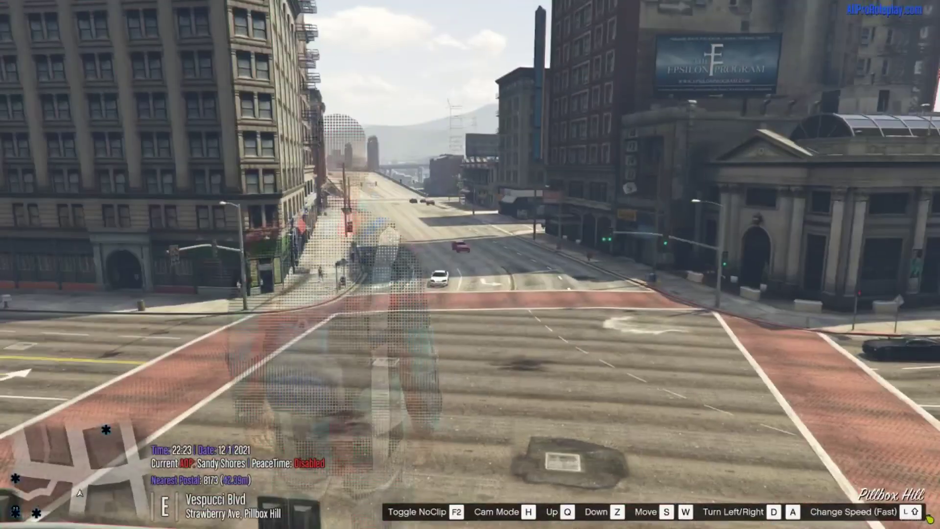
pyautogui.press('w')
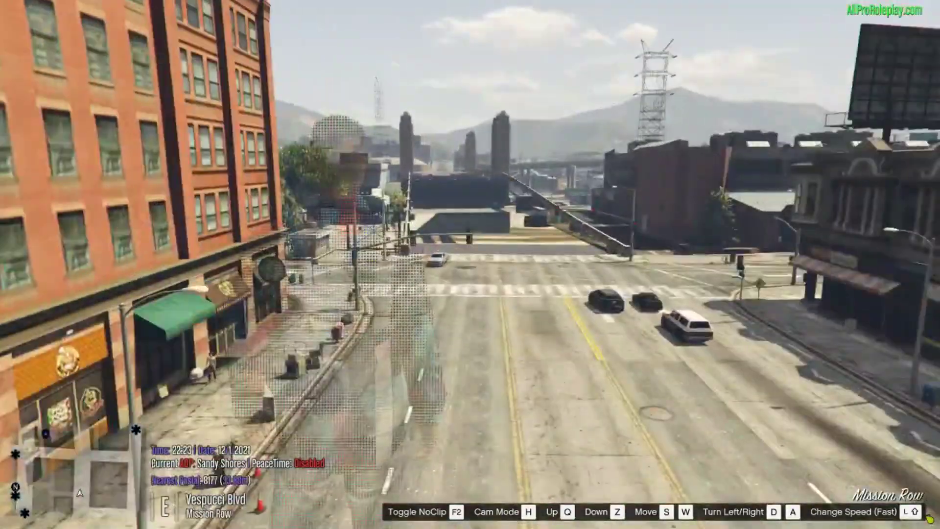
pyautogui.press('w')
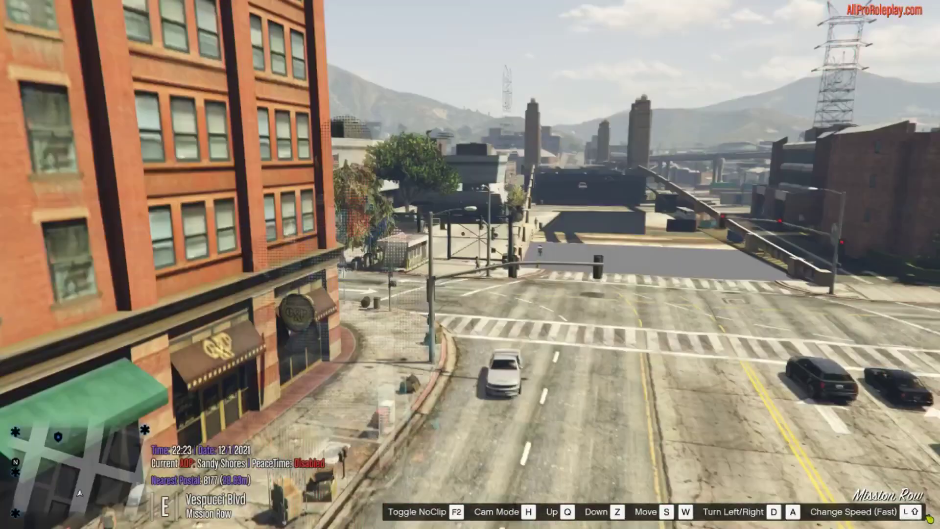
pyautogui.press('a')
pyautogui.press('a')
pyautogui.press('w')
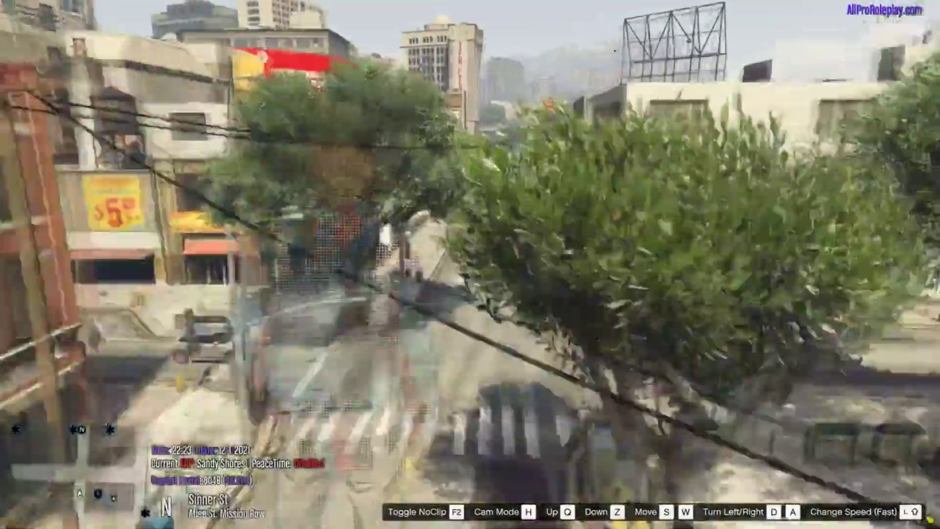
pyautogui.press('w')
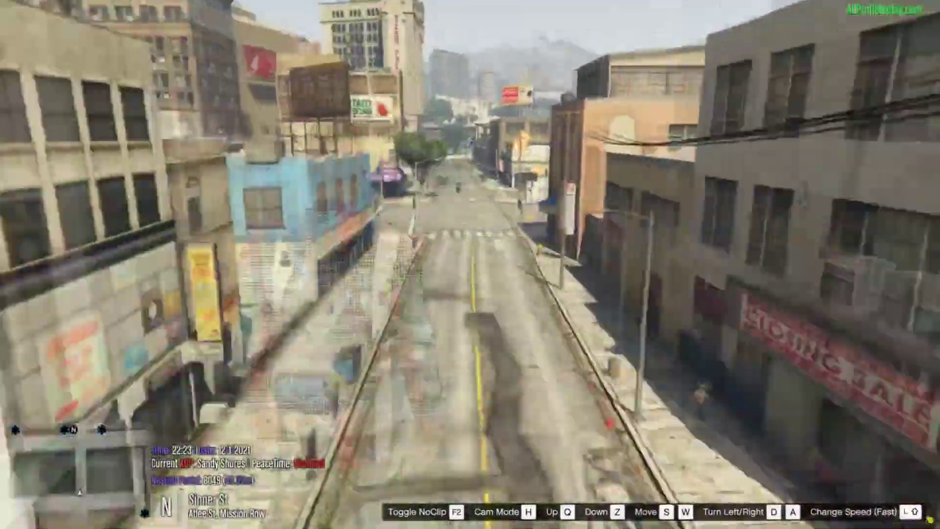
pyautogui.press('a')
pyautogui.press('w')
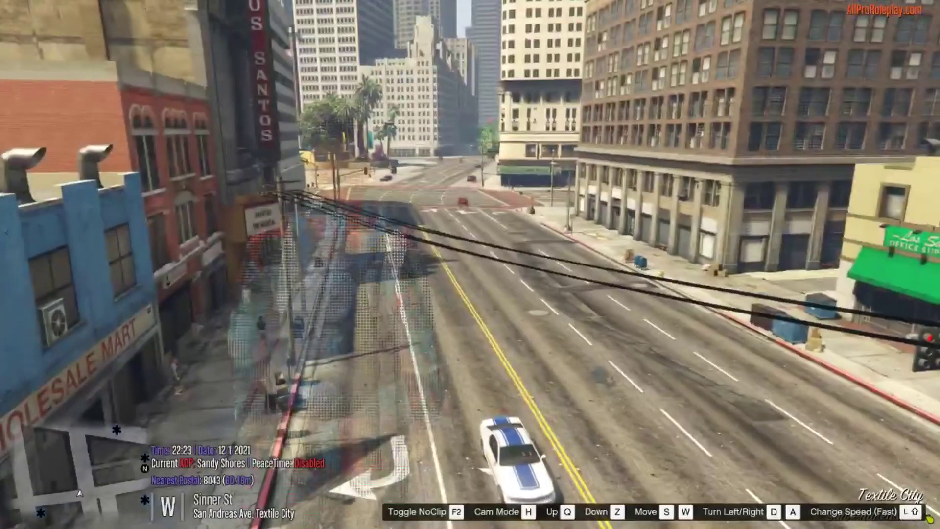
pyautogui.press('w')
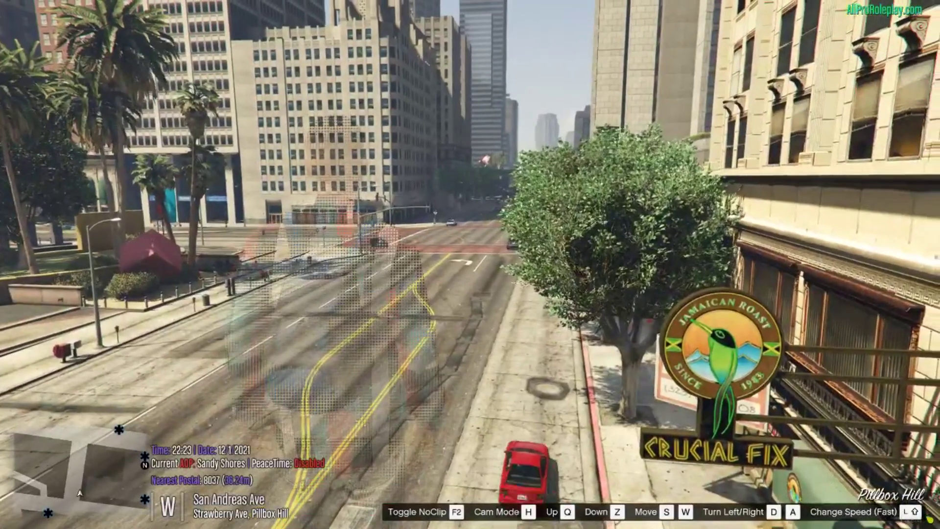
pyautogui.press('d')
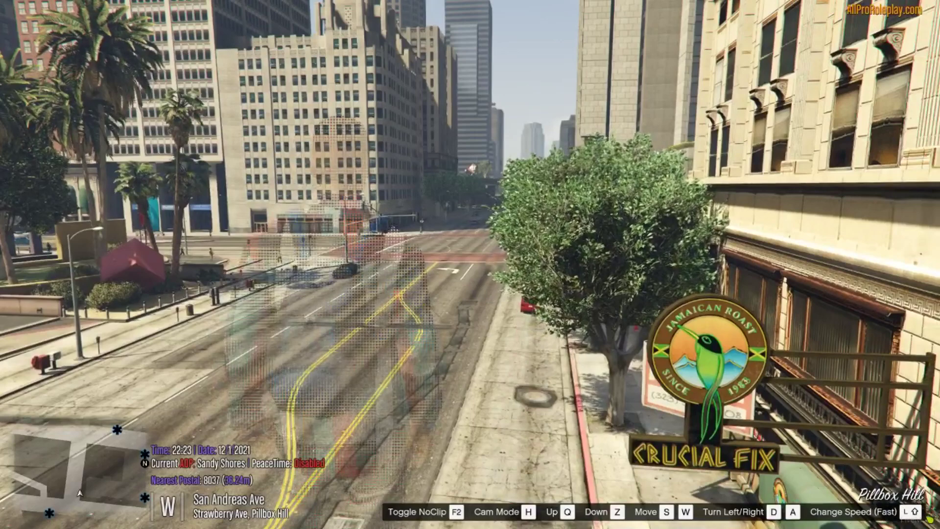